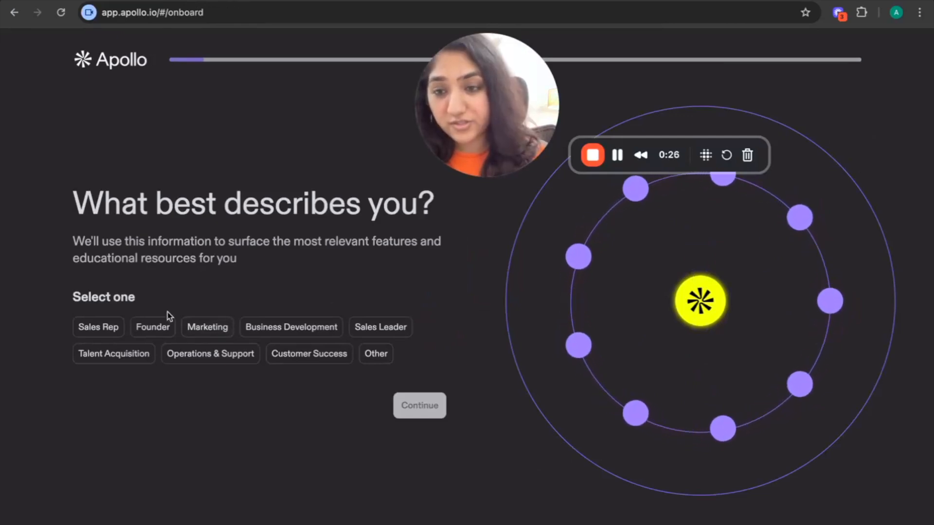
Choose Marketing as the role that best describes you and continue
click(206, 330)
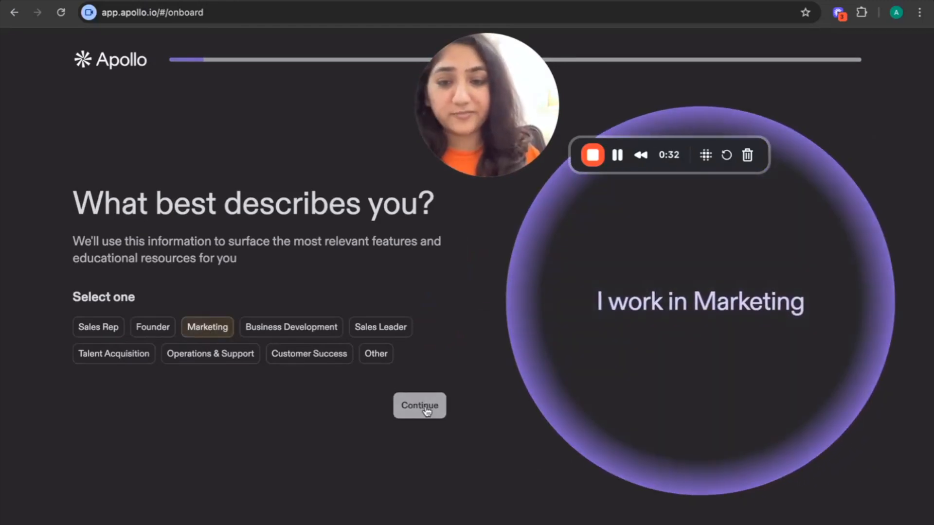
click(419, 407)
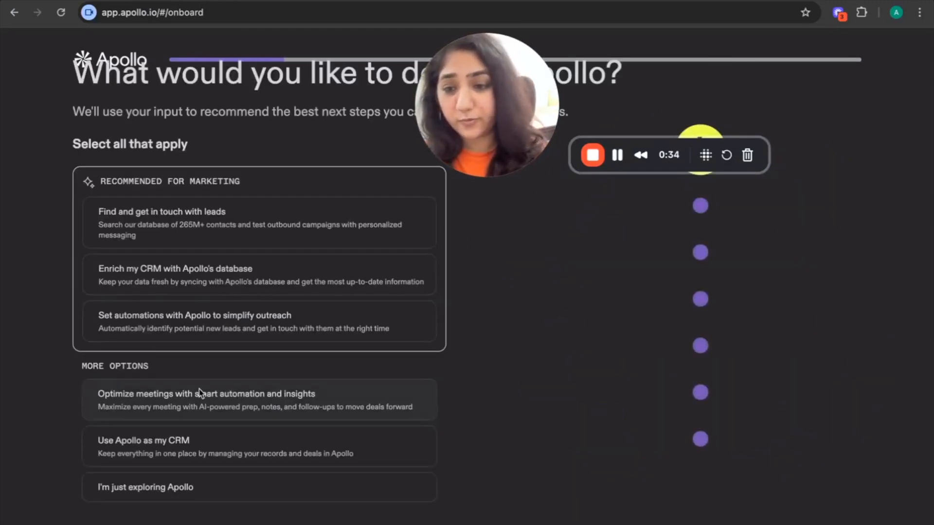
Pick "I'm just exploring Apollo" as the intended use and continue through the onboarding questions
scroll(183, 445, down, 1)
click(182, 463)
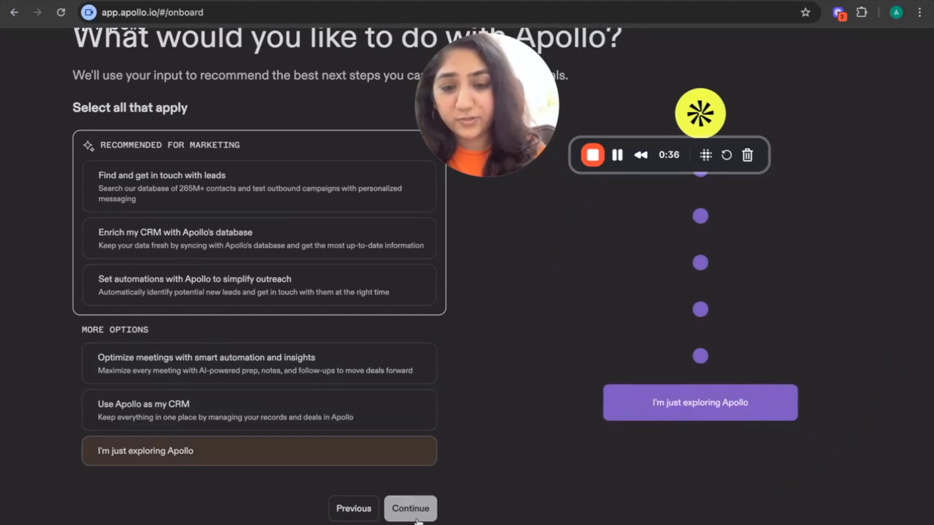
click(411, 508)
click(229, 418)
click(434, 470)
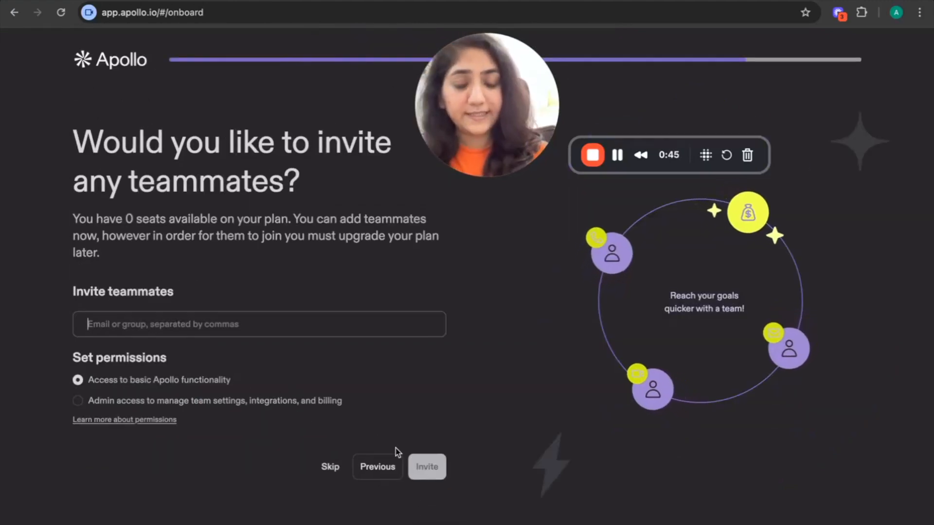
Skip inviting teammates and continue with the recommended task to find and save ideal leads
click(330, 467)
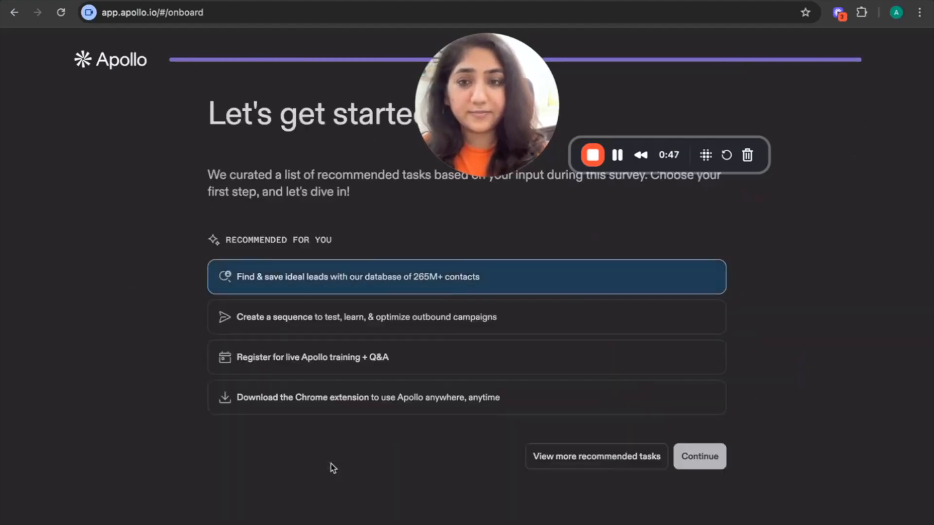
click(699, 459)
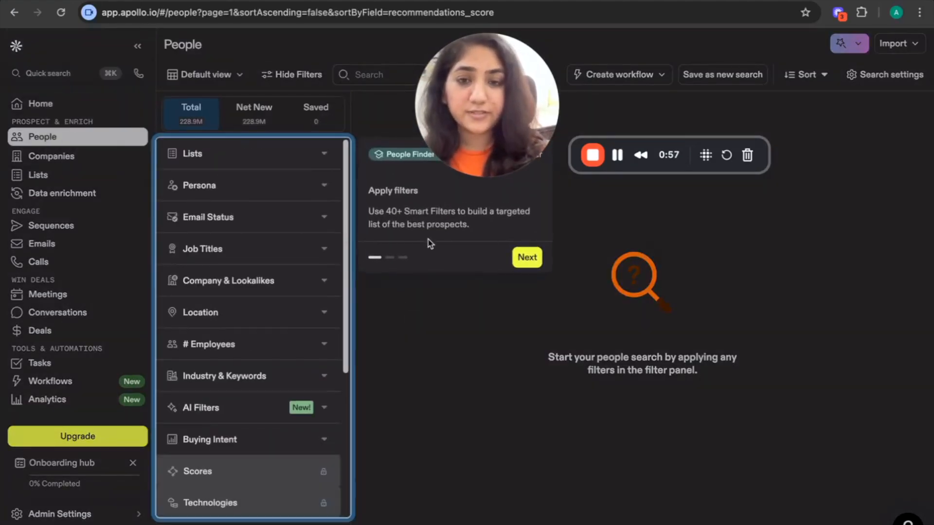
Step past and dismiss the filter walkthrough on the People search page
click(516, 259)
click(322, 286)
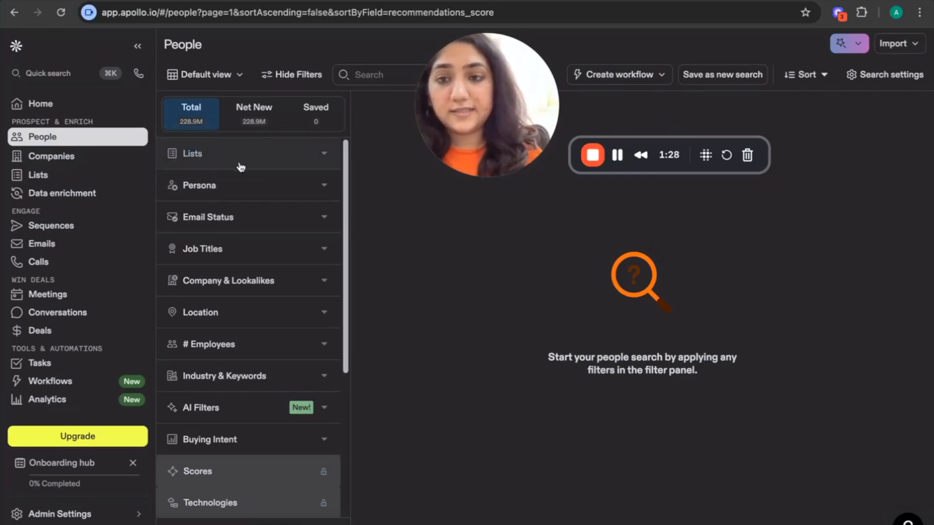
Filter people by Email Status to show only Verified emails
scroll(245, 408, down, 1)
scroll(244, 408, down, 4)
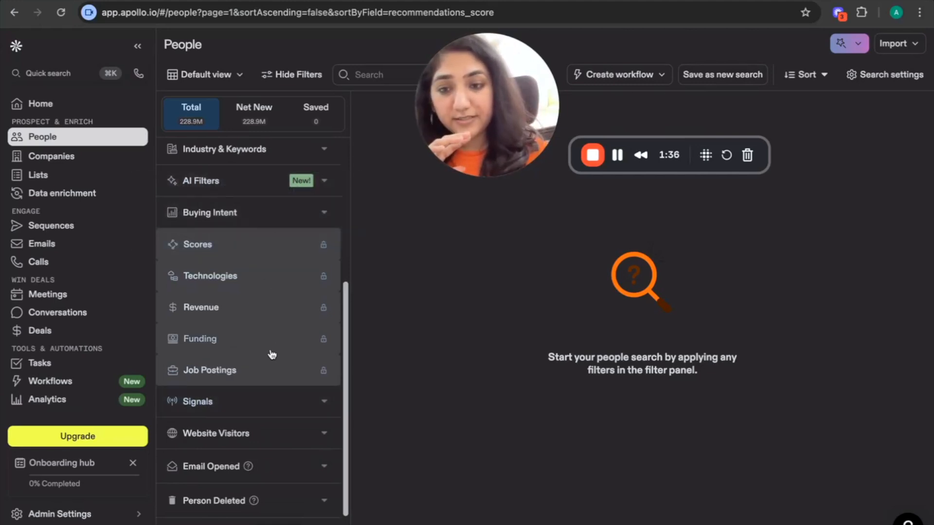
mouse_move(282, 353)
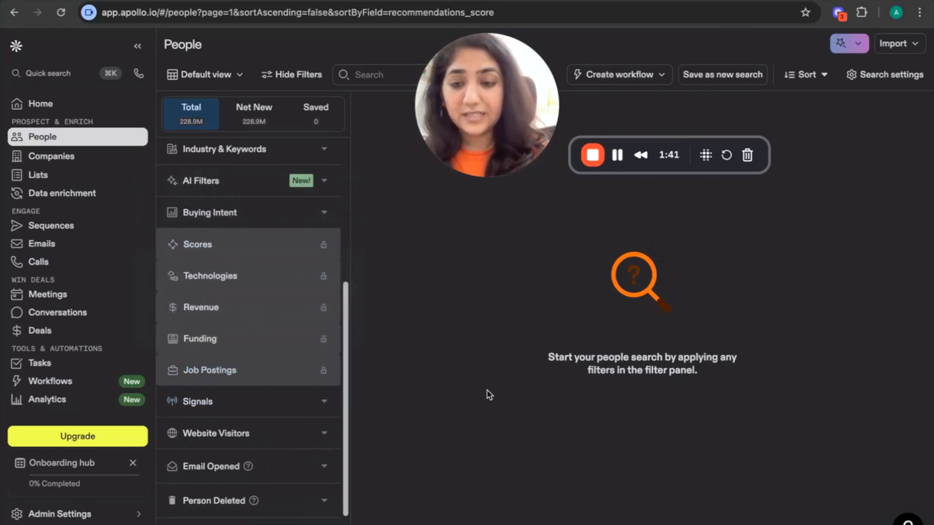
scroll(275, 350, up, 5)
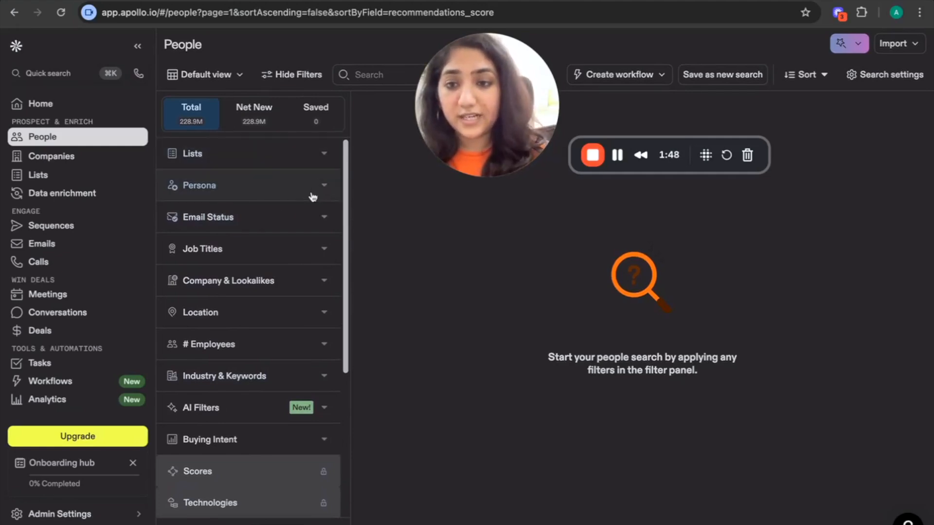
click(308, 220)
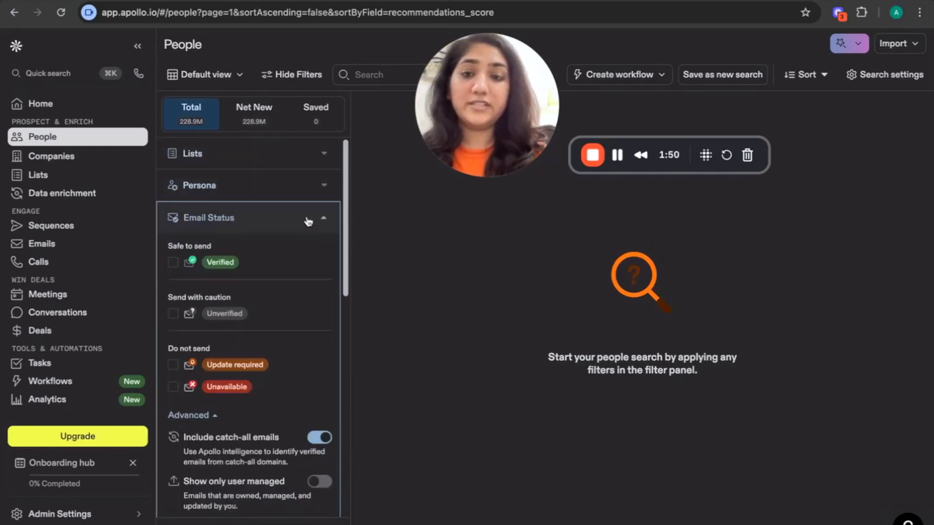
click(173, 263)
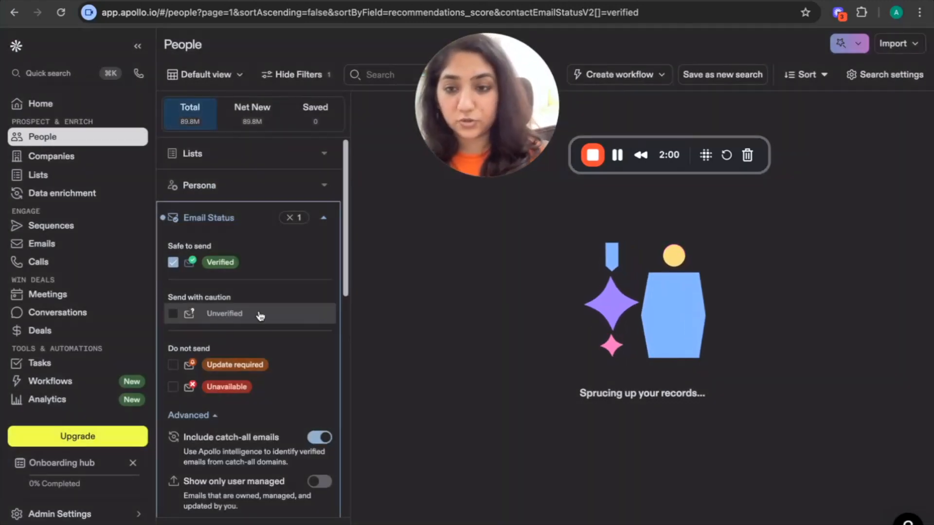
Add job title filters including "head of content" and "content marketer"
scroll(260, 315, down, 5)
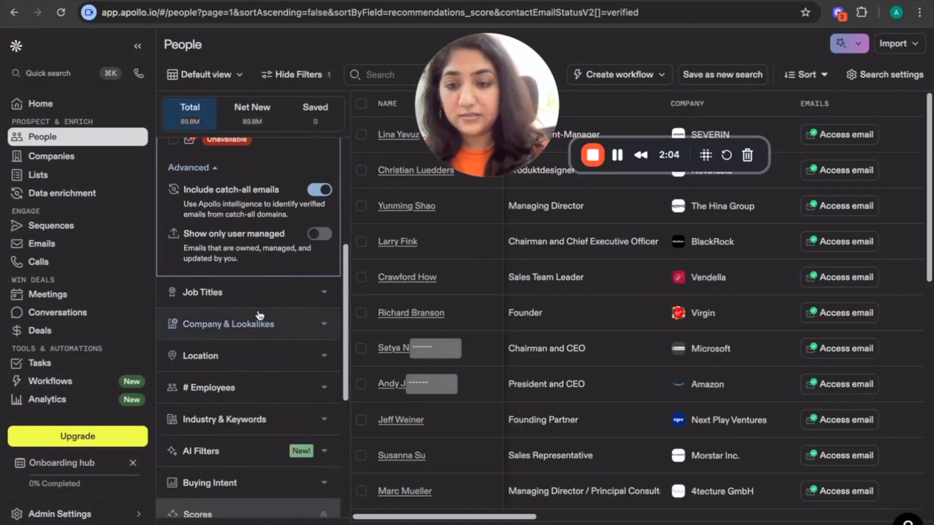
click(245, 298)
scroll(266, 267, up, 3)
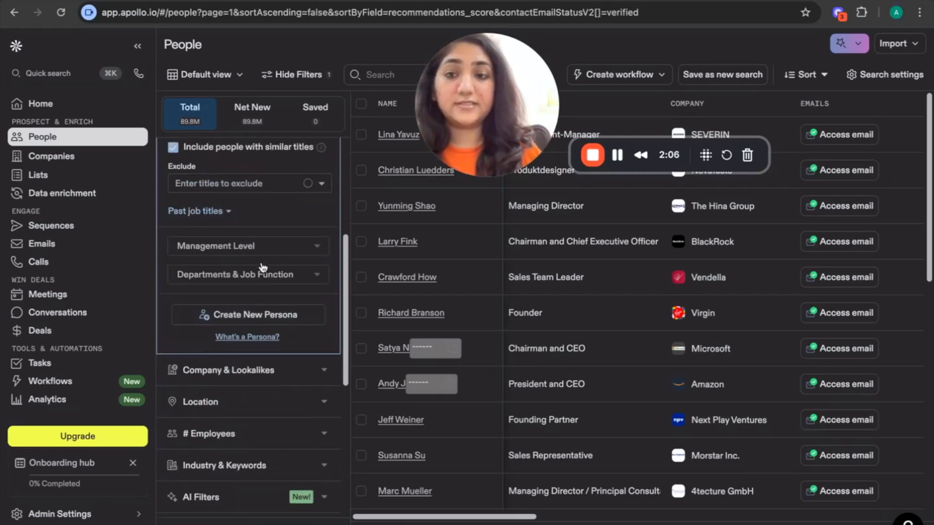
scroll(261, 267, up, 3)
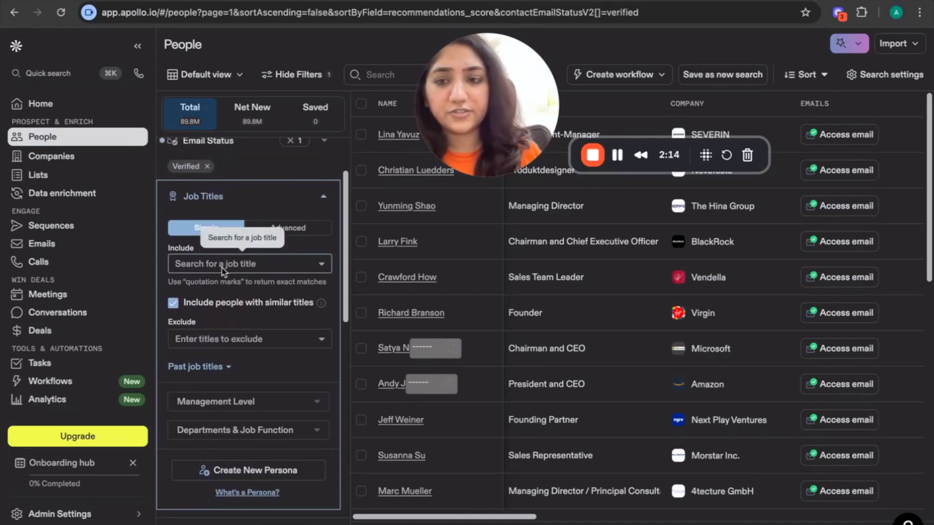
click(222, 266)
text(head of content)
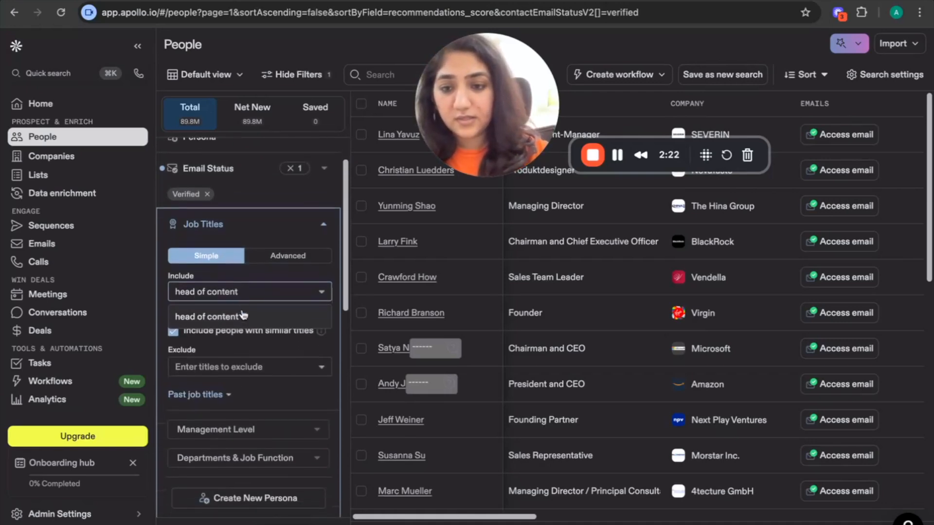
click(246, 316)
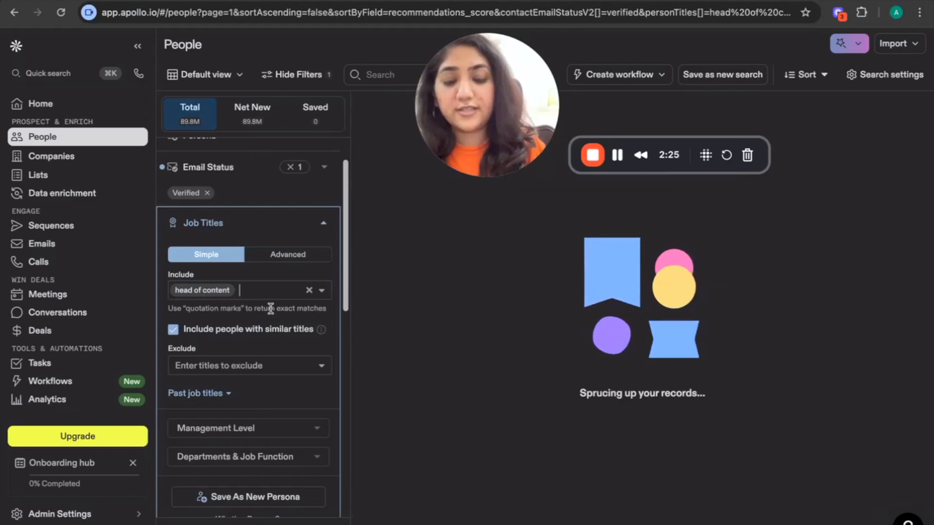
text(content marketer)
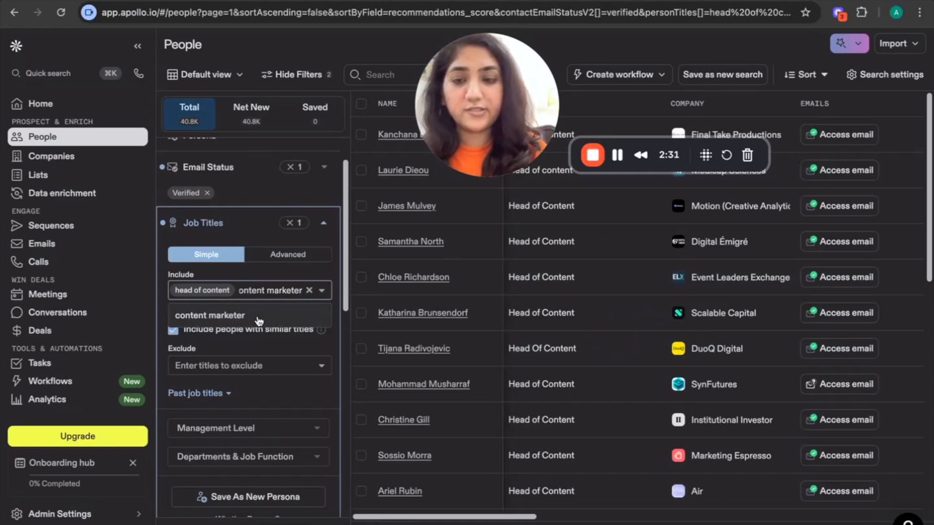
click(259, 316)
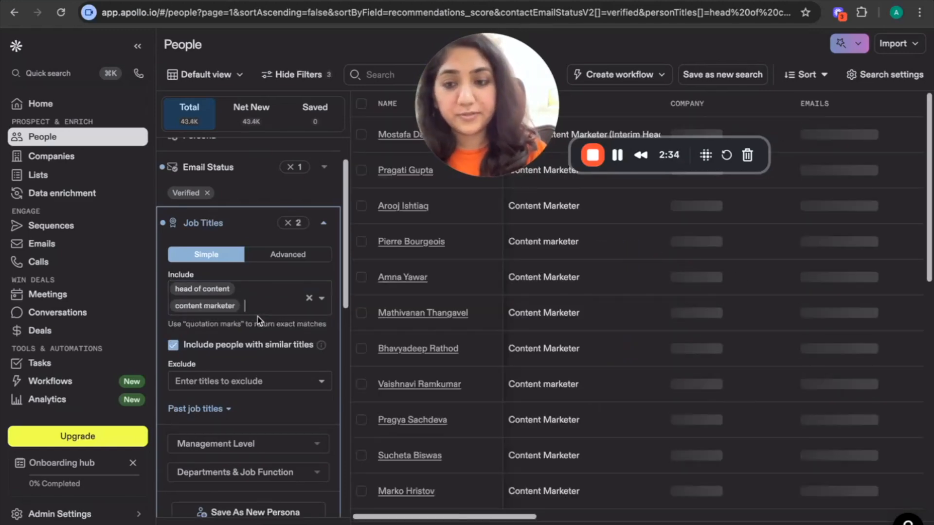
Set the Management Level filter to Head, Manager and Director
scroll(259, 318, down, 3)
click(250, 346)
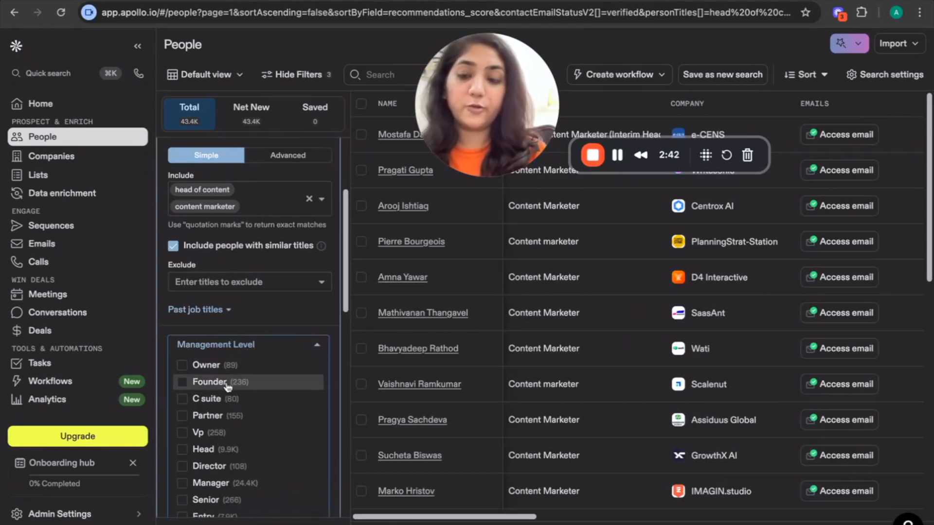
click(214, 450)
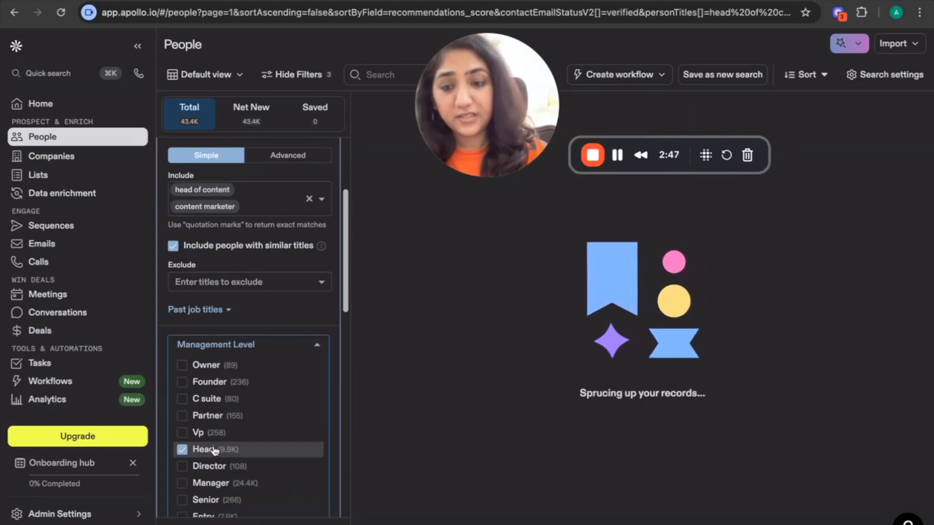
click(209, 483)
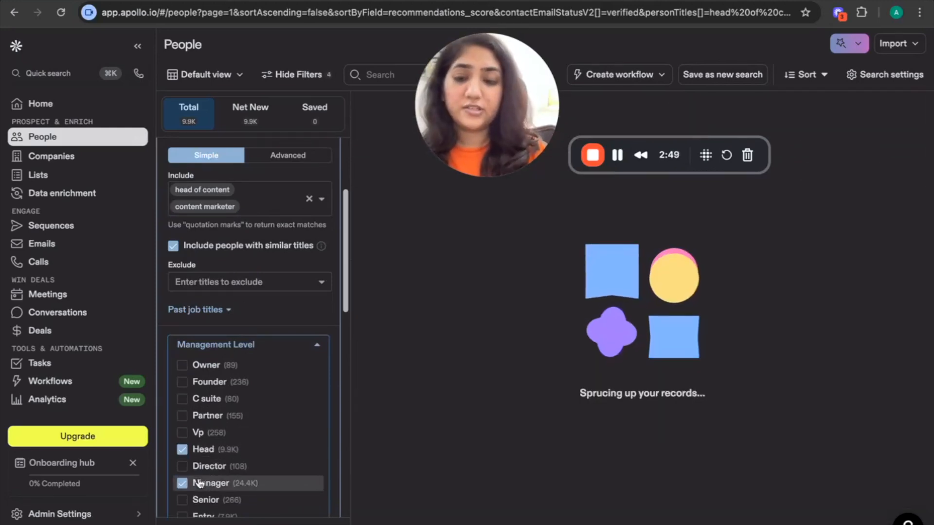
click(182, 466)
Filter contact location by region to United States
scroll(205, 465, down, 2)
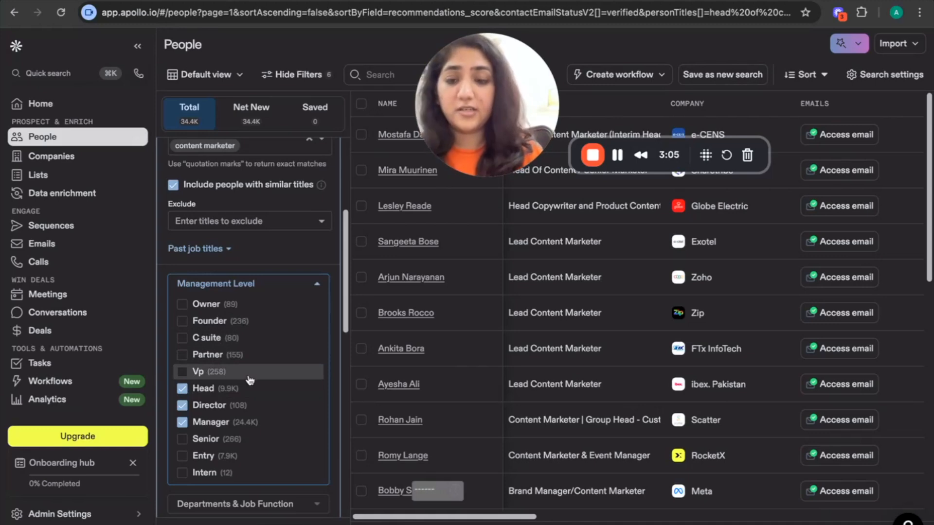
scroll(251, 379, down, 4)
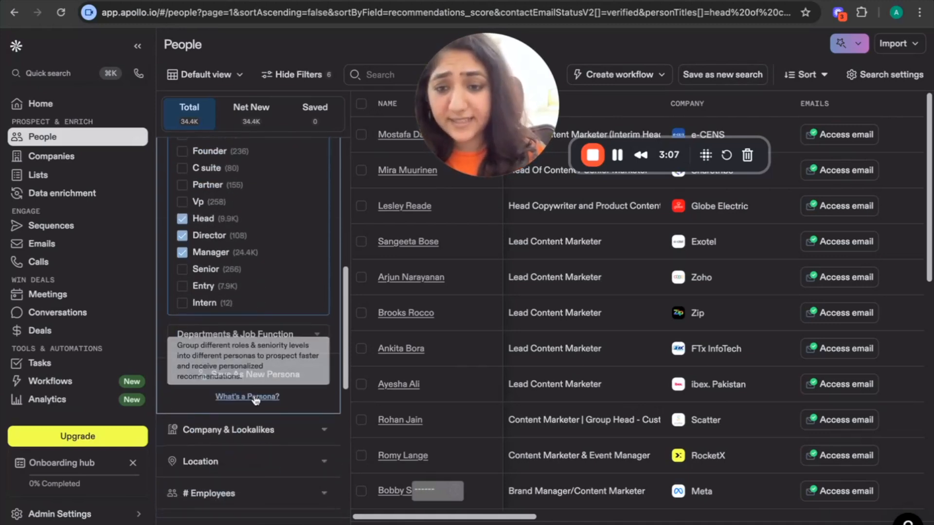
scroll(254, 397, down, 1)
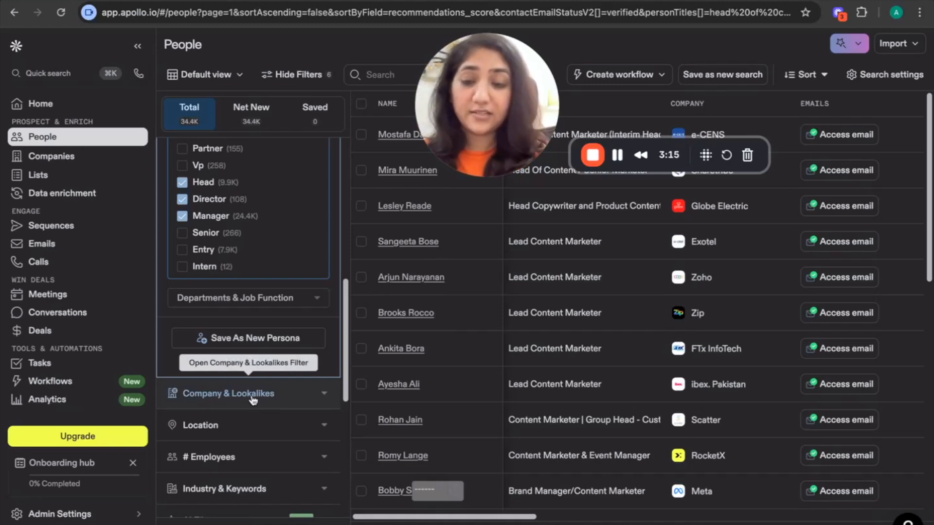
scroll(253, 400, down, 1)
scroll(258, 398, down, 5)
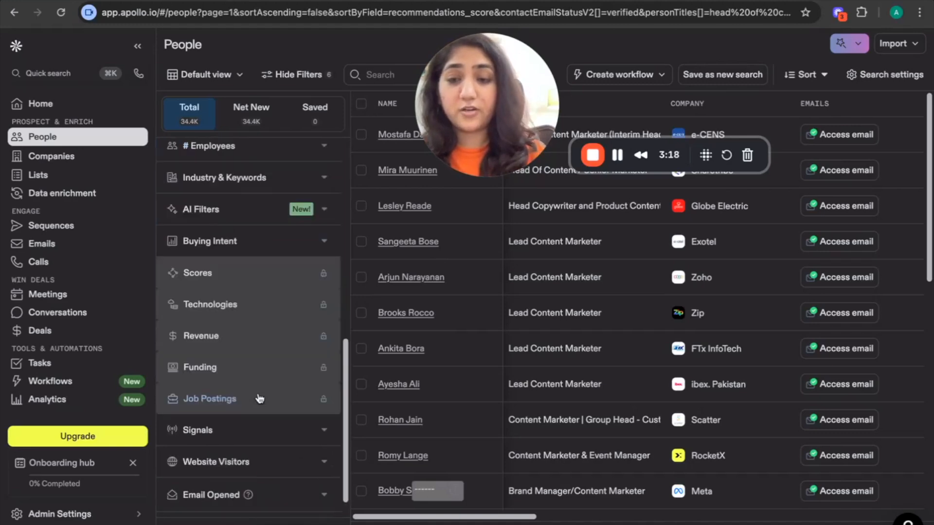
scroll(245, 291, up, 4)
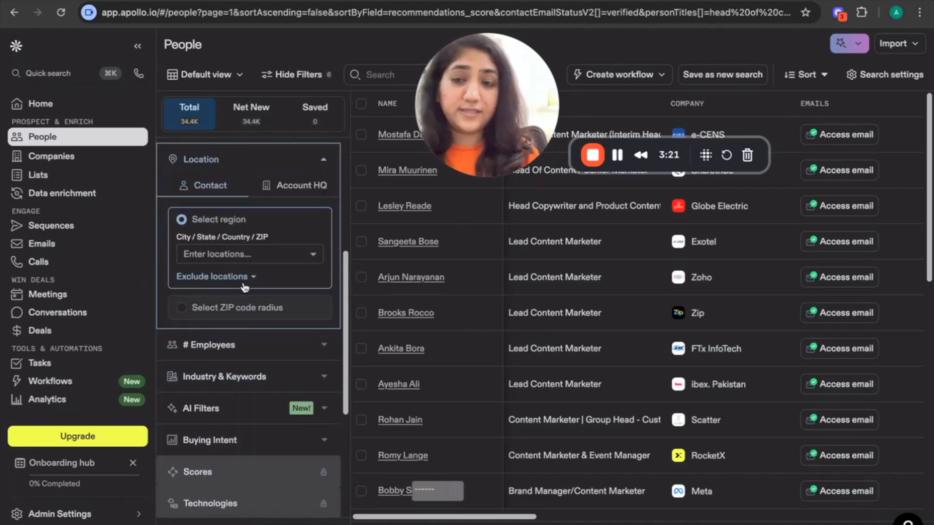
click(226, 278)
scroll(228, 280, up, 1)
click(237, 274)
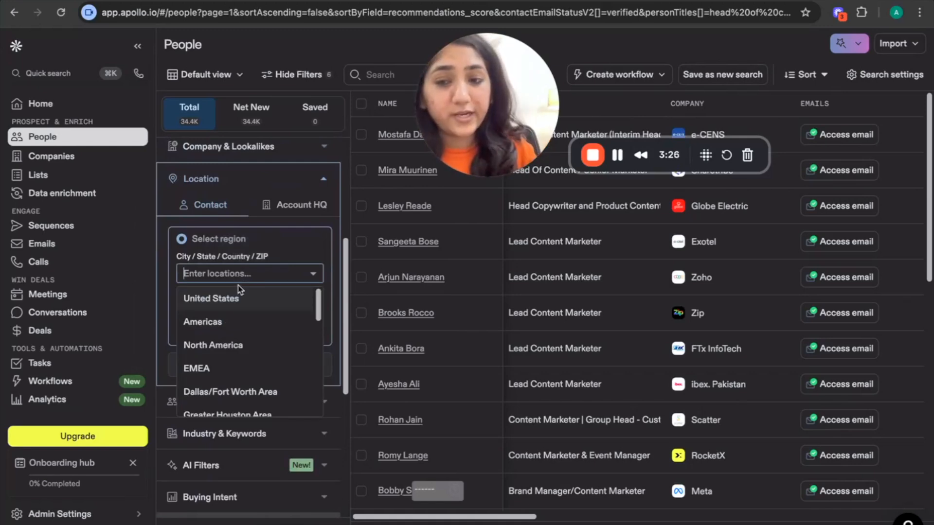
click(242, 300)
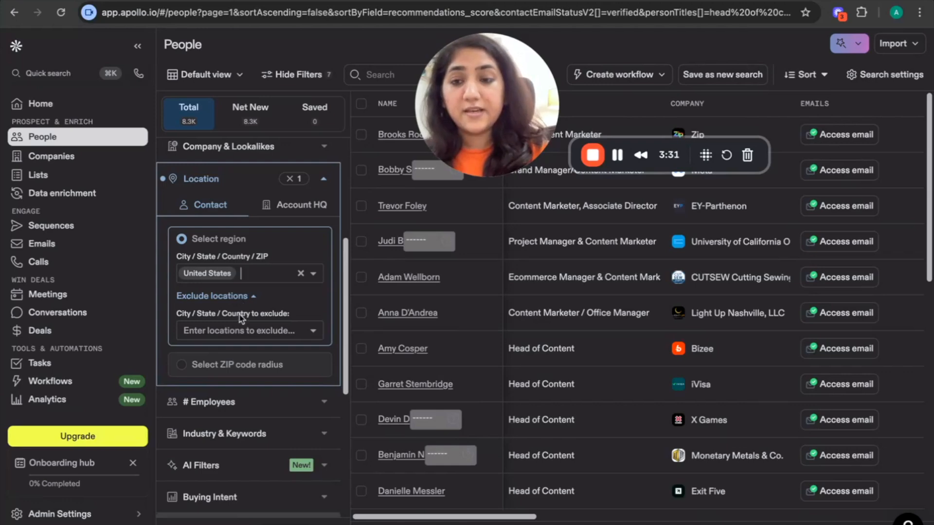
Filter by number of employees, selecting the 21-50 and 51-100 ranges
scroll(243, 321, down, 3)
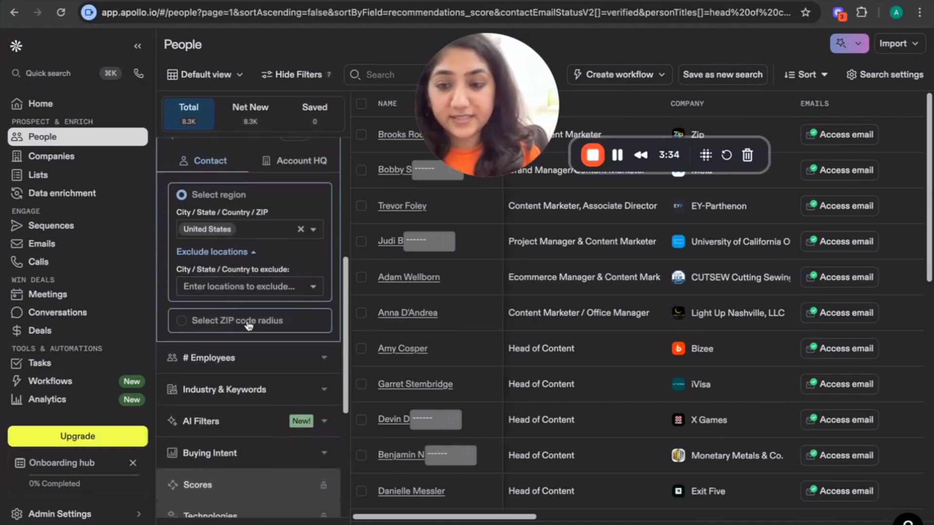
click(235, 292)
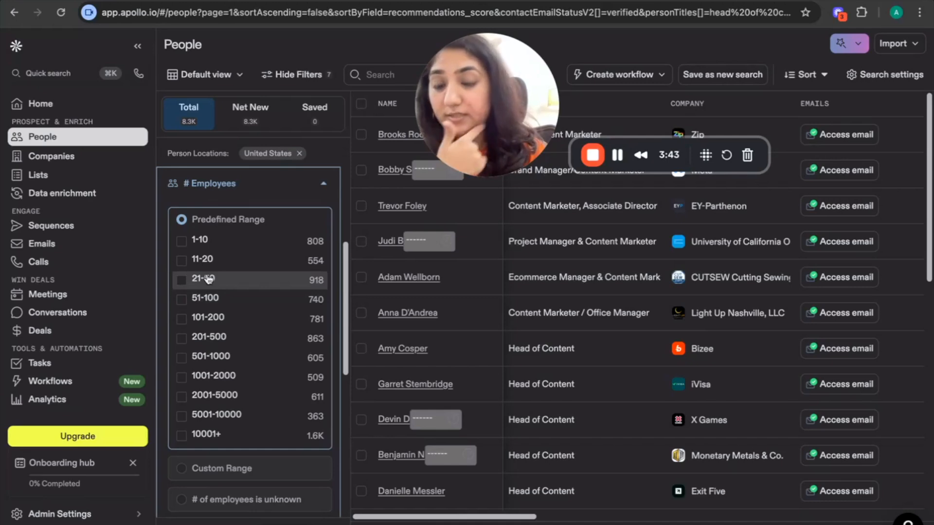
click(182, 280)
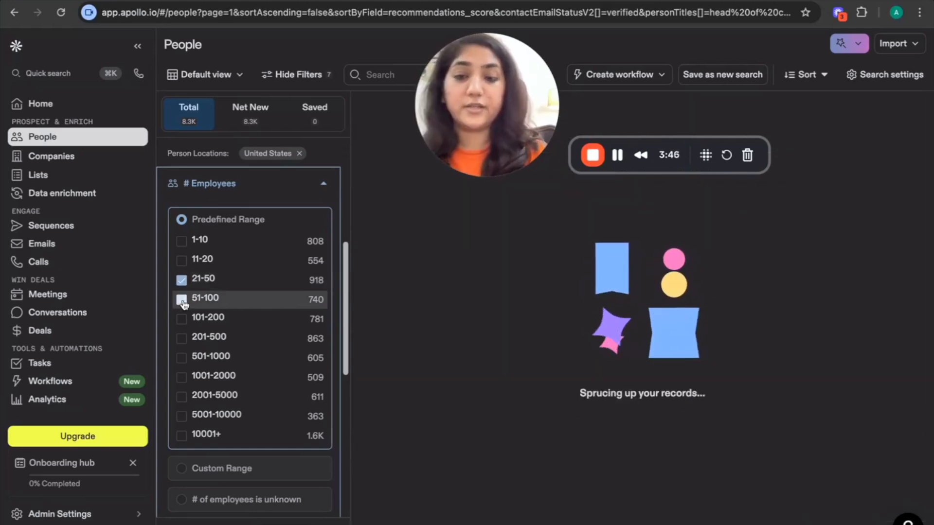
click(183, 301)
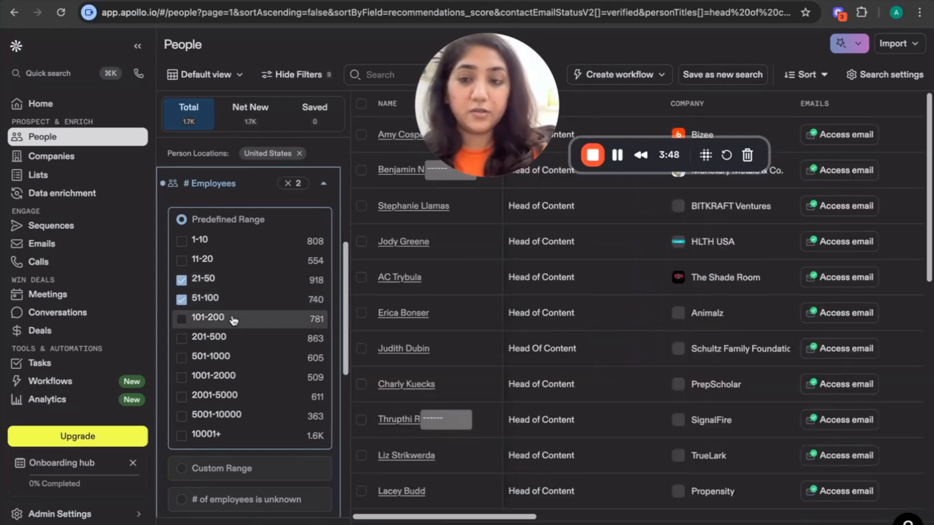
scroll(238, 340, down, 3)
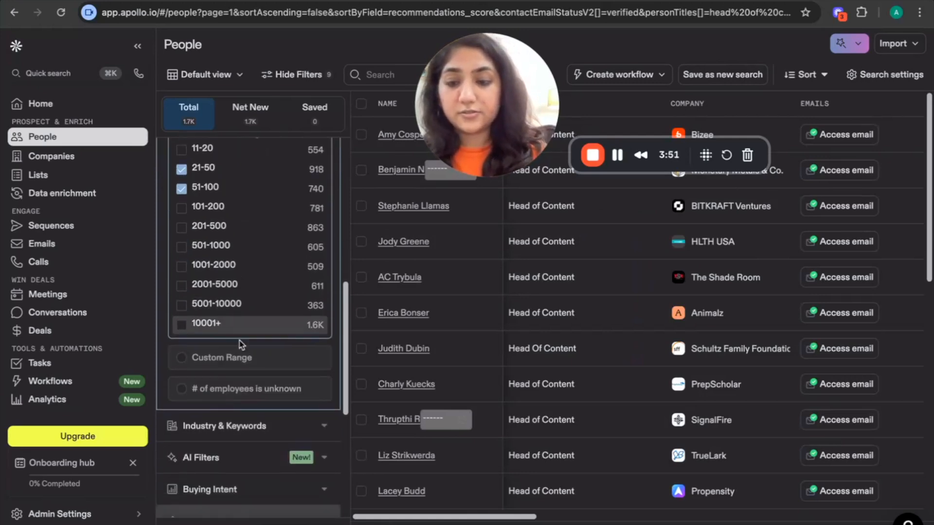
scroll(263, 194, up, 2)
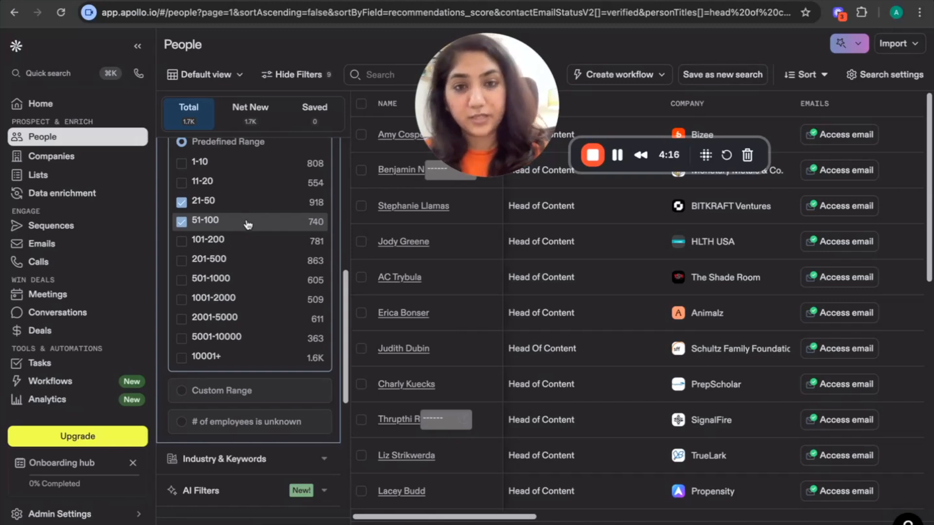
Filter by industry, selecting information technology & services
scroll(225, 316, down, 3)
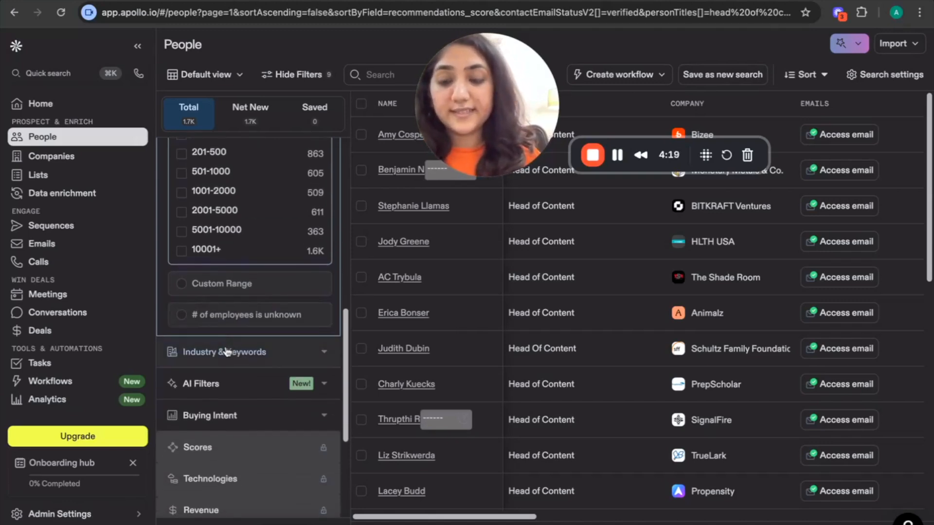
click(226, 351)
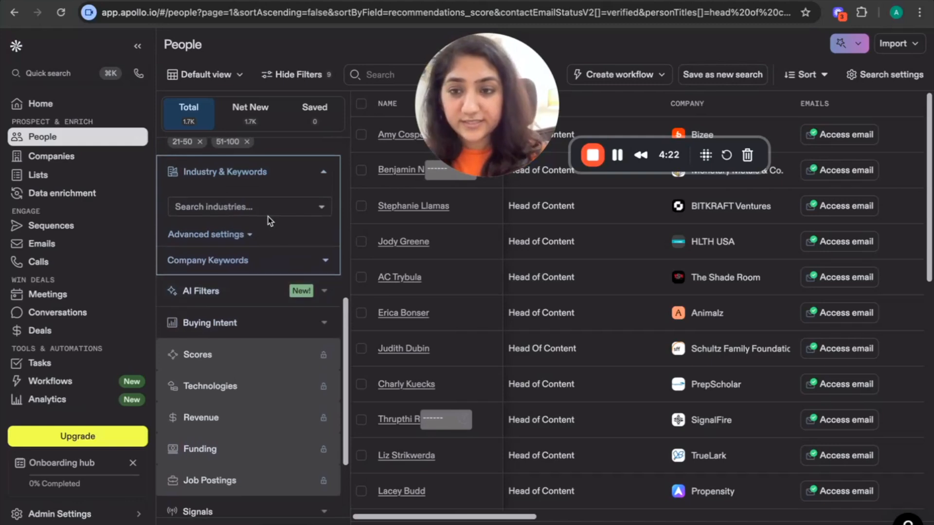
click(262, 215)
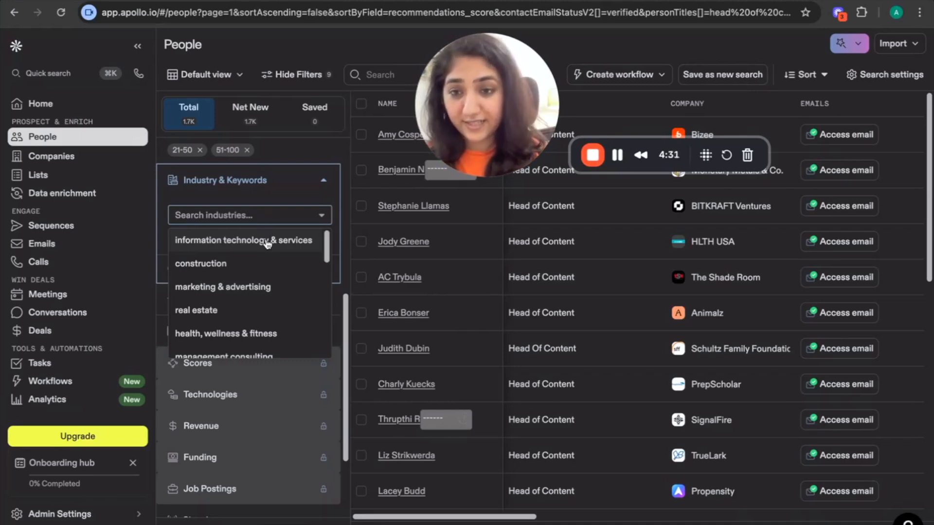
click(266, 242)
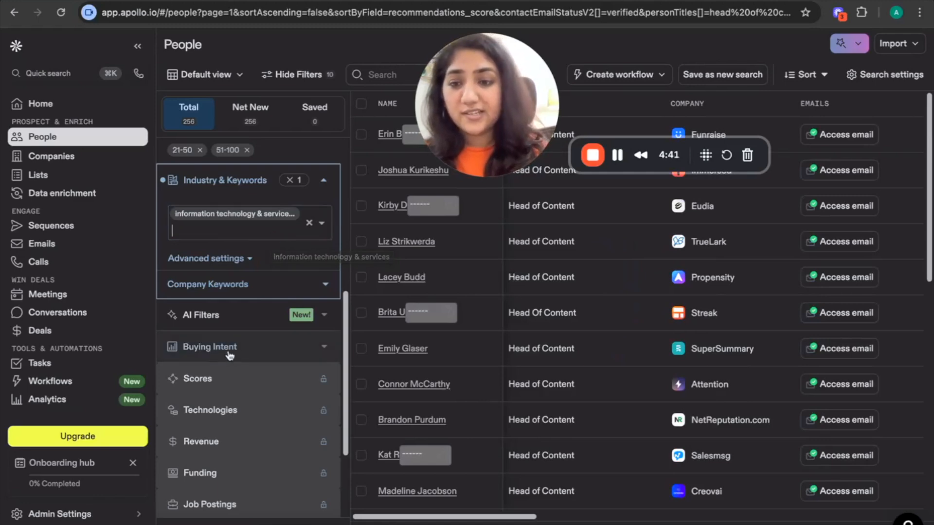
scroll(230, 357, down, 2)
click(320, 309)
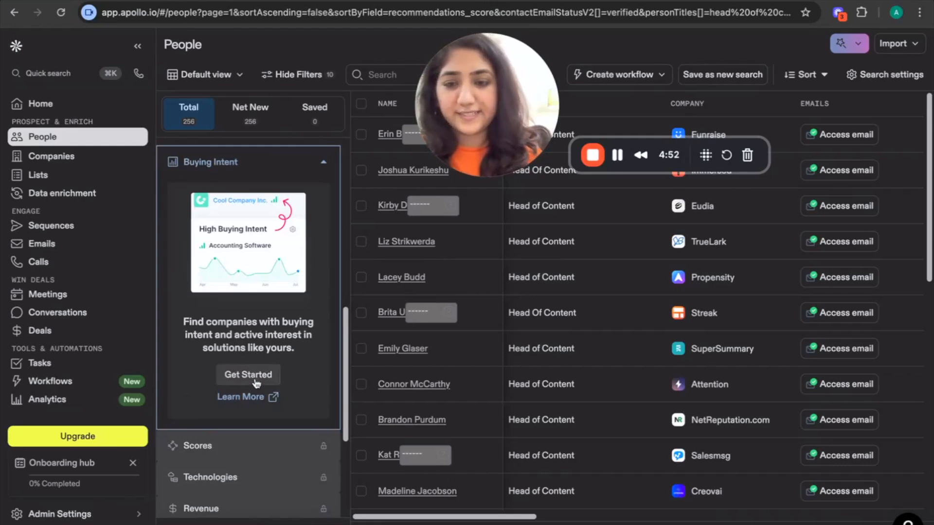
click(256, 383)
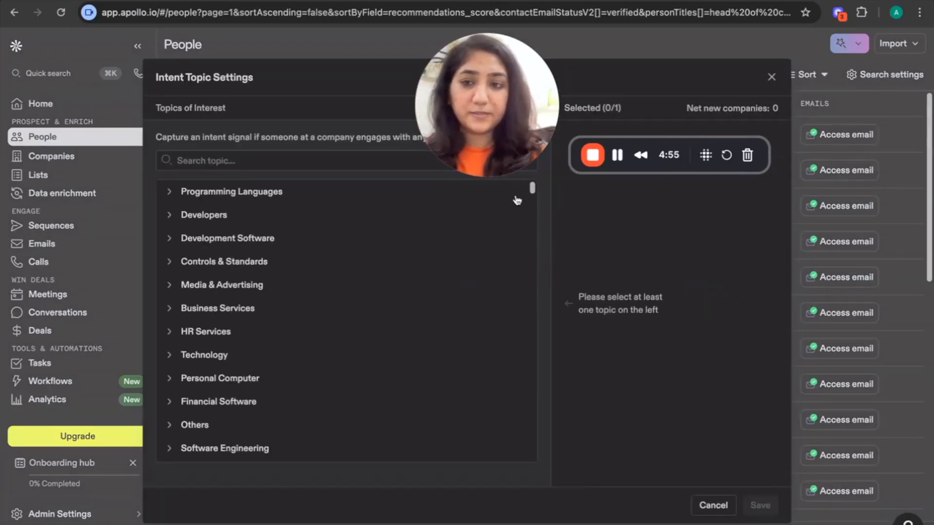
click(771, 77)
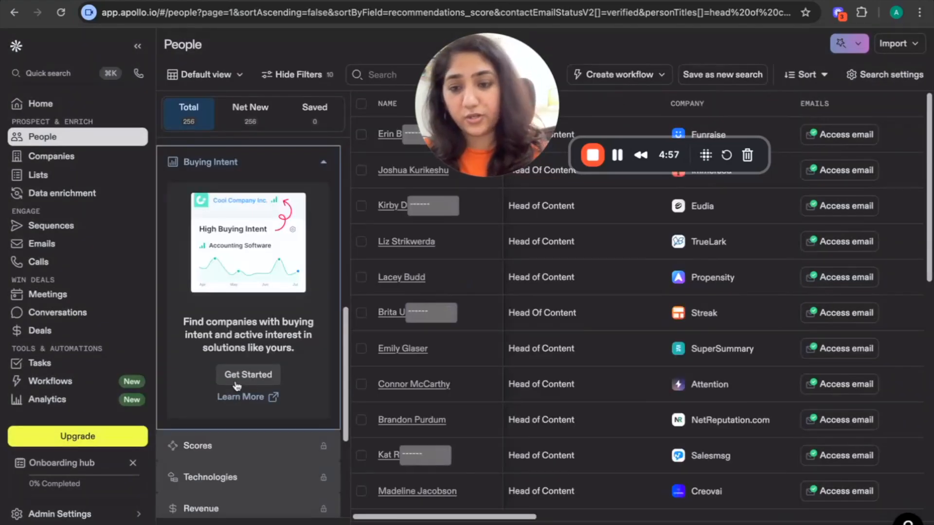
Try the "Opened 2+ emails in past week" signal filter, then clear it
scroll(237, 385, down, 4)
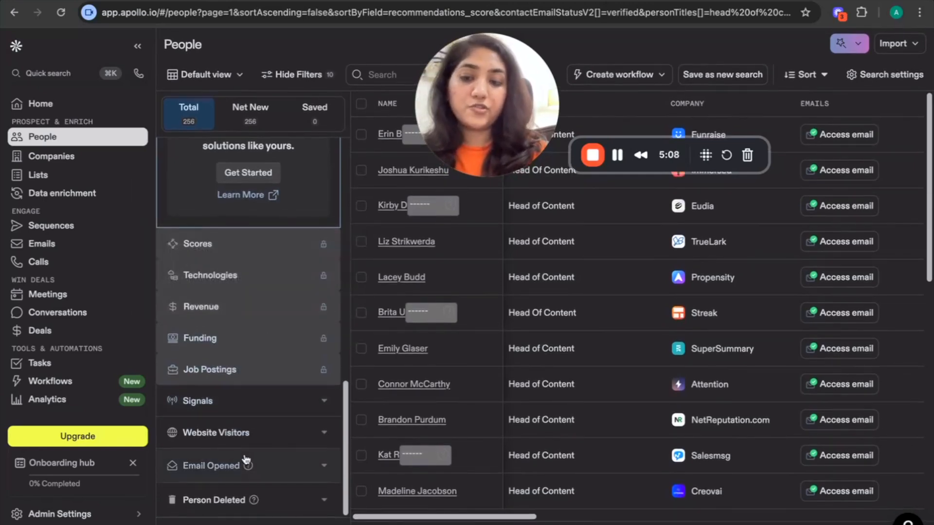
click(243, 415)
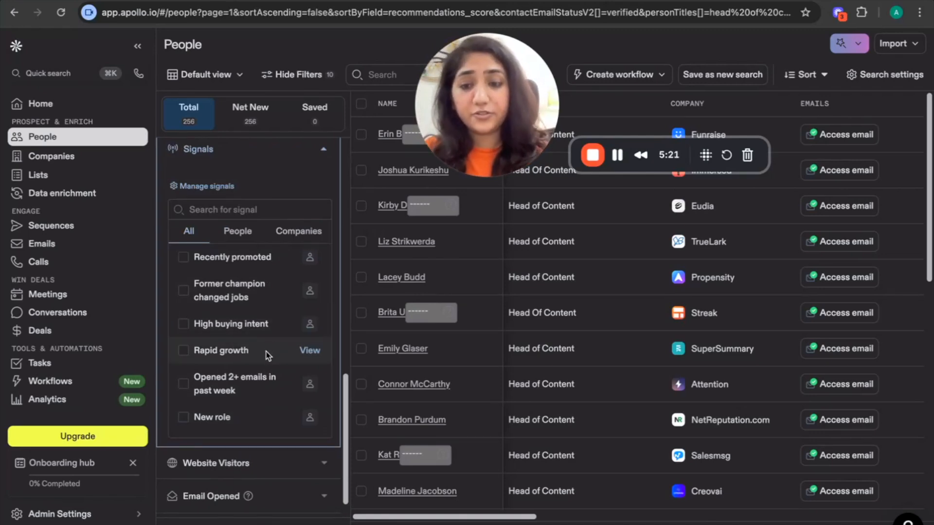
scroll(252, 386, down, 1)
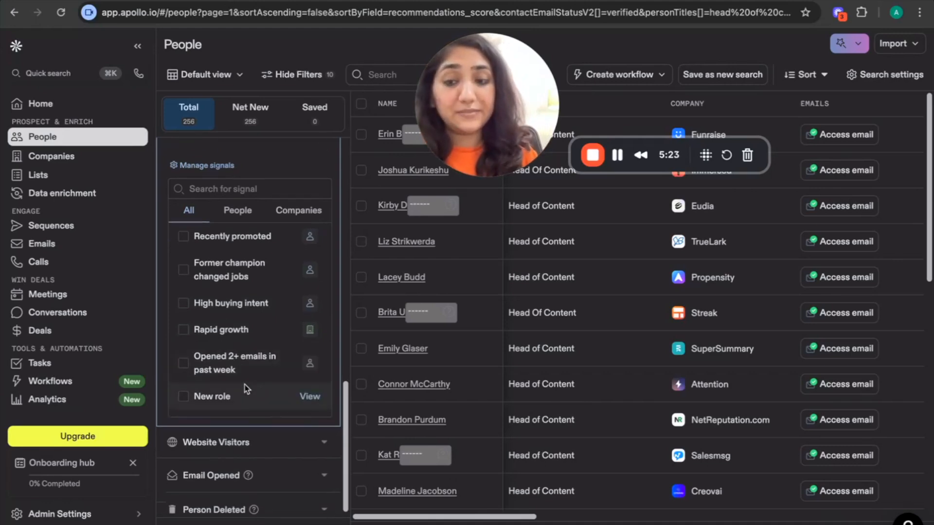
click(183, 364)
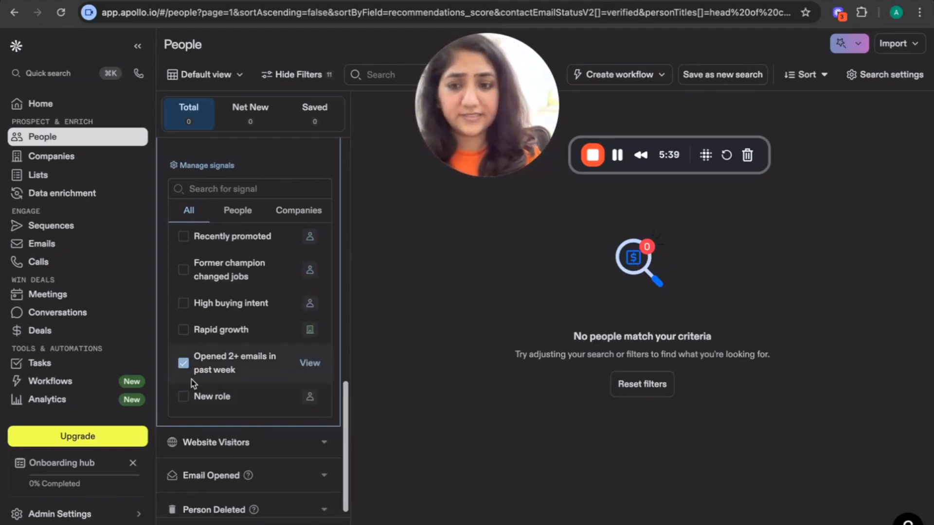
click(183, 365)
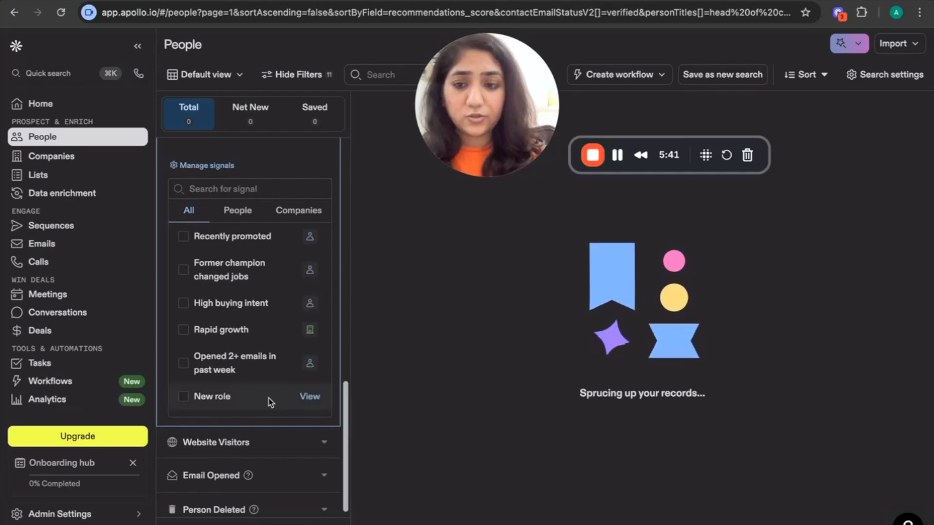
Expand and collapse the Website Visitors filter section
scroll(282, 407, down, 1)
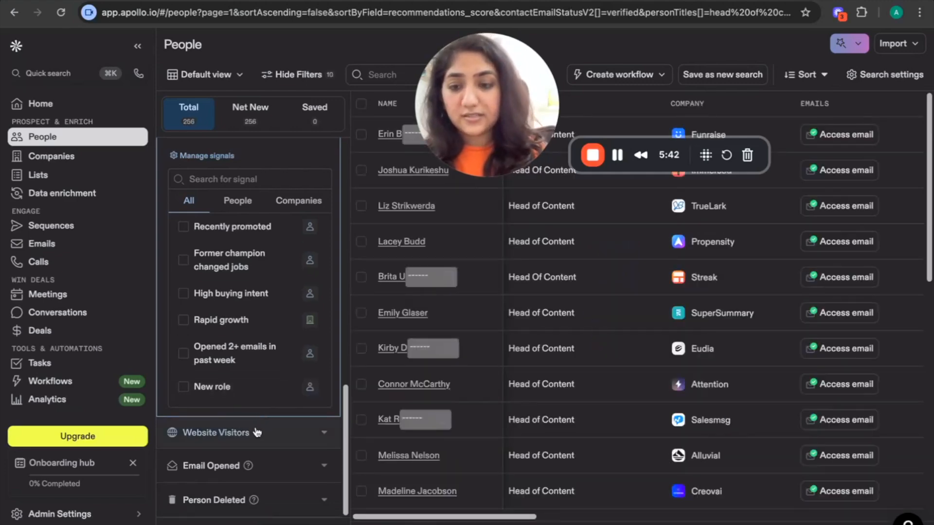
click(257, 433)
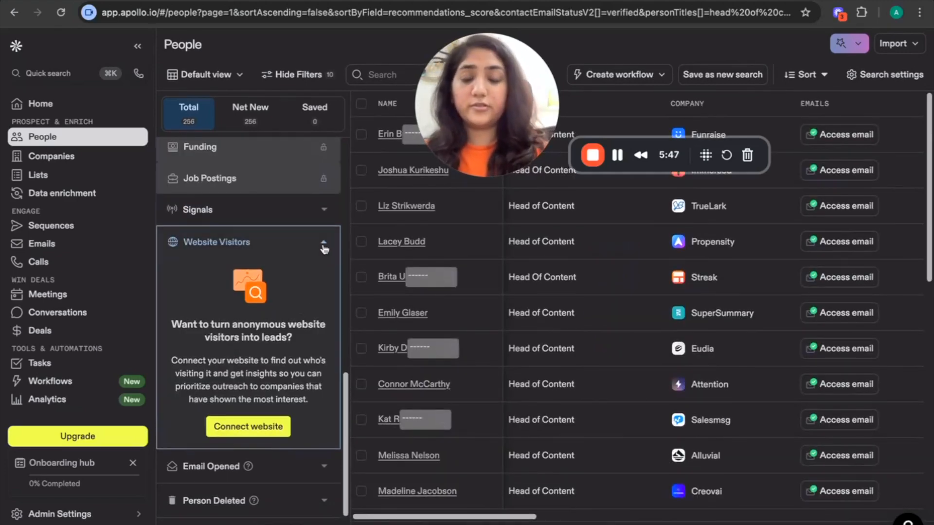
click(324, 248)
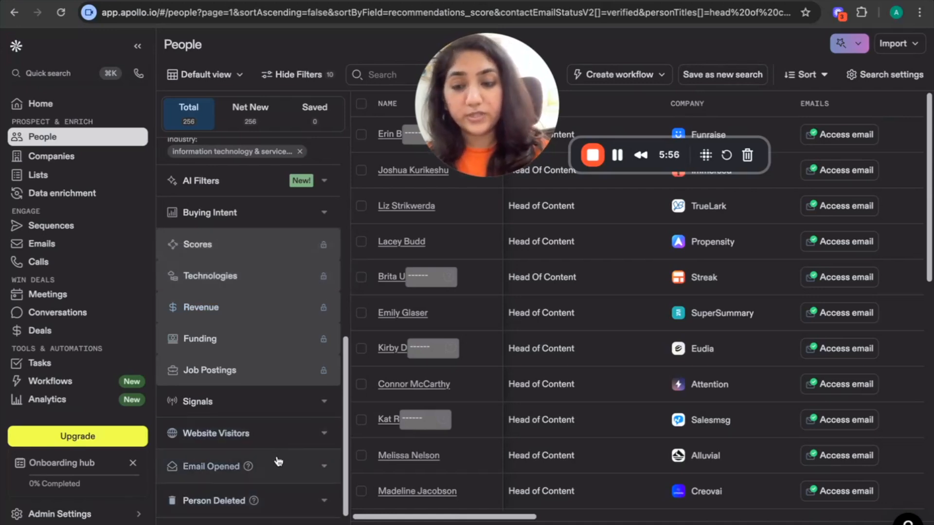
scroll(282, 433, up, 10)
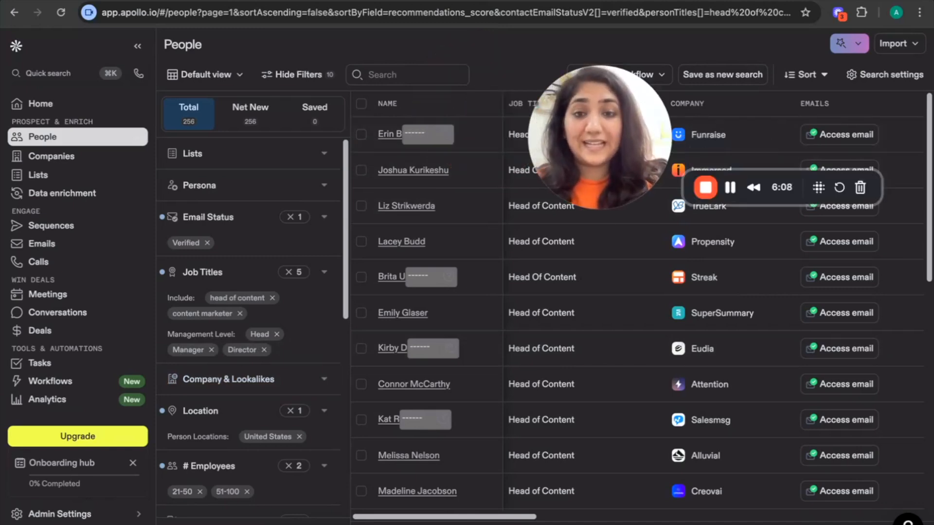
Scroll through the results table columns and open a contact's LinkedIn profile link, then return to the list
drag(596, 93, 675, 63)
scroll(555, 332, down, 10)
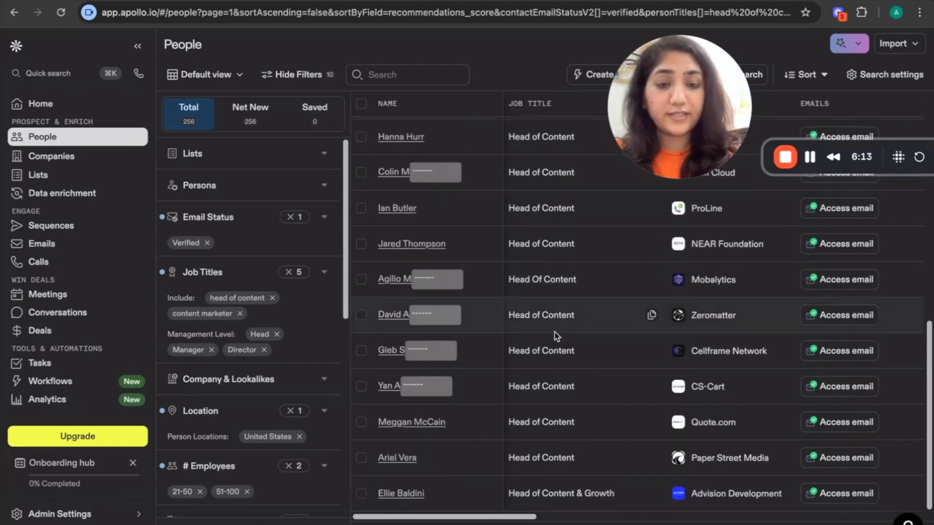
scroll(554, 332, up, 10)
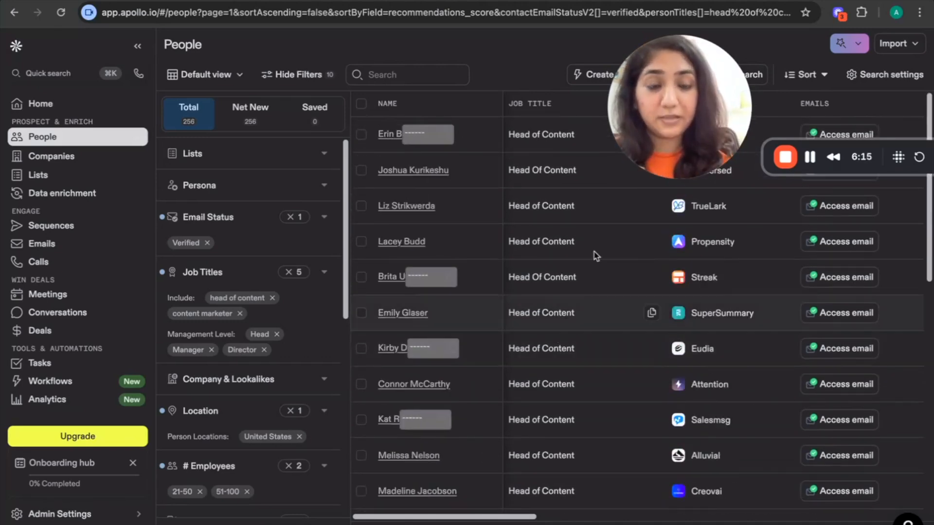
drag(663, 178, 598, 204)
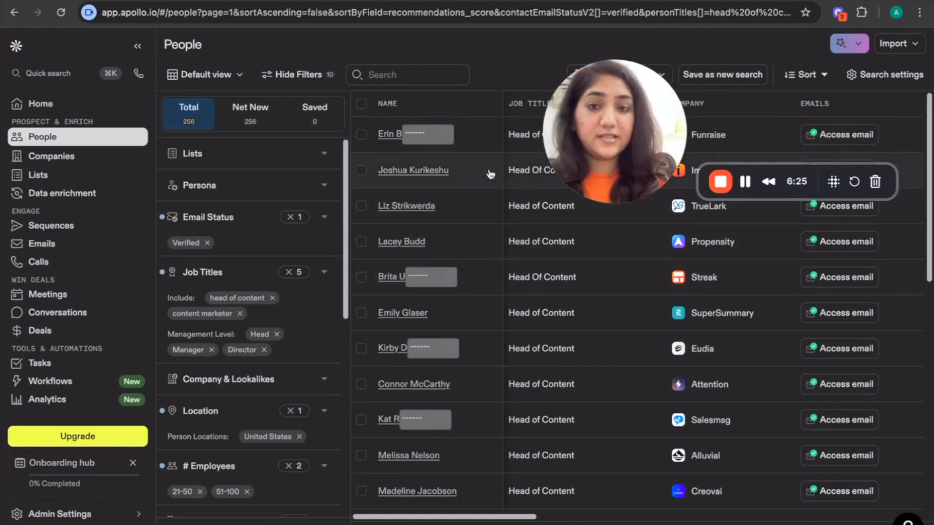
drag(643, 120, 434, 182)
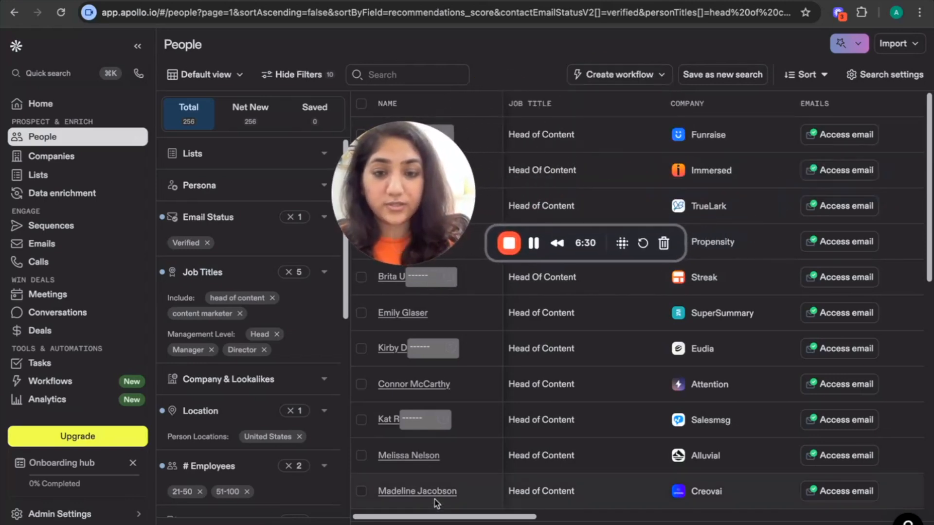
scroll(776, 313, right, 7)
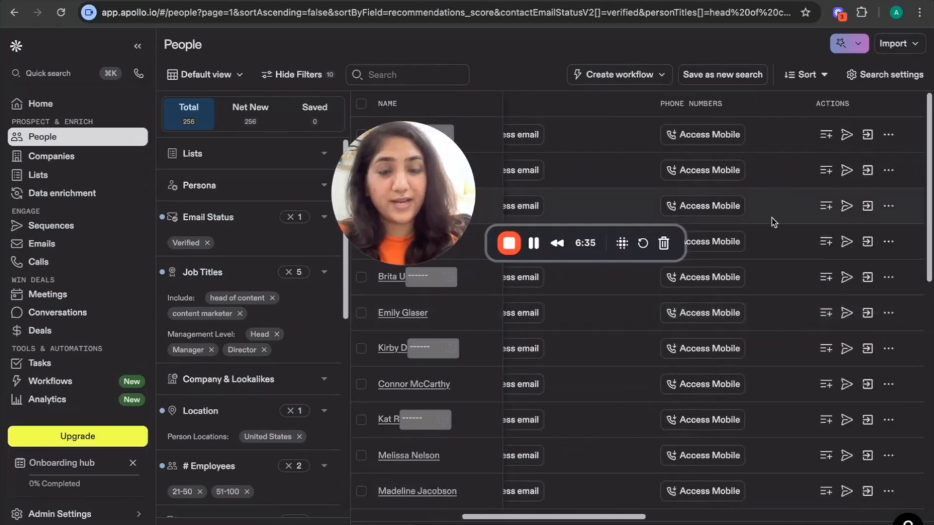
scroll(707, 167, right, 5)
scroll(708, 168, right, 10)
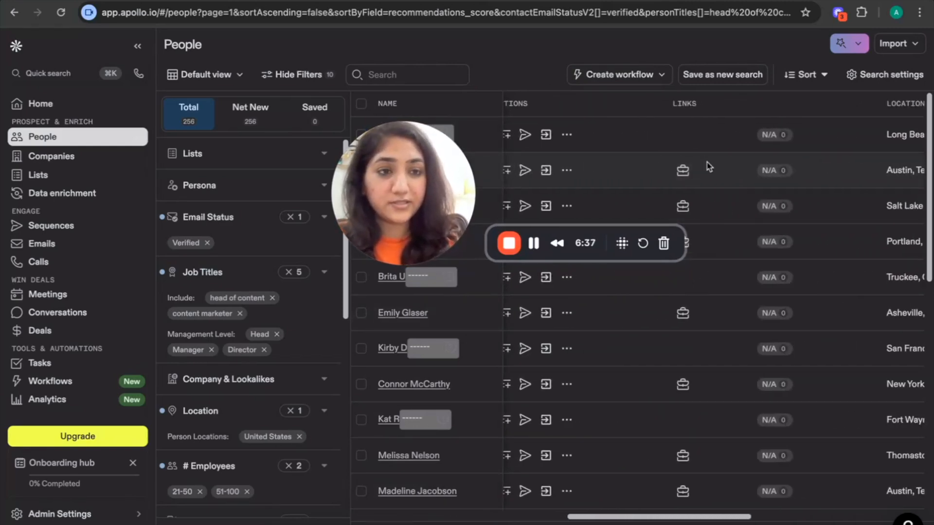
scroll(707, 168, left, 3)
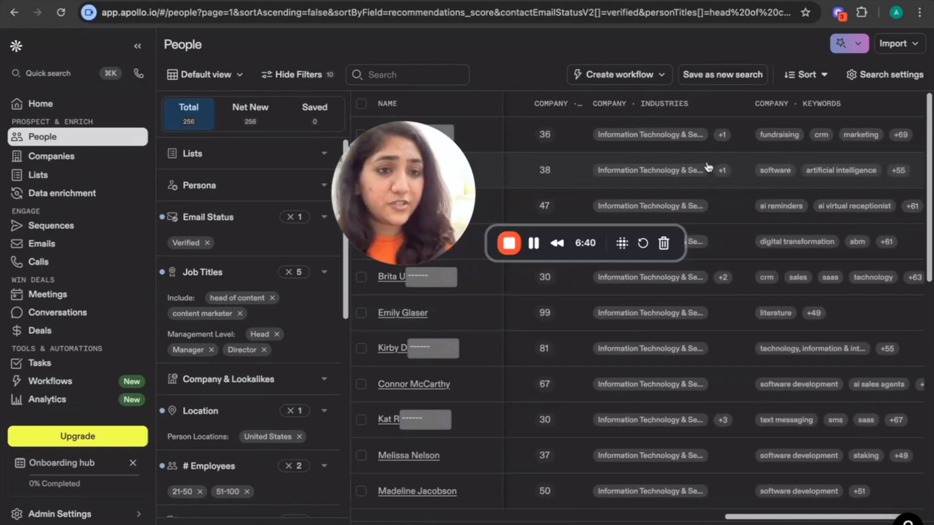
scroll(708, 167, left, 4)
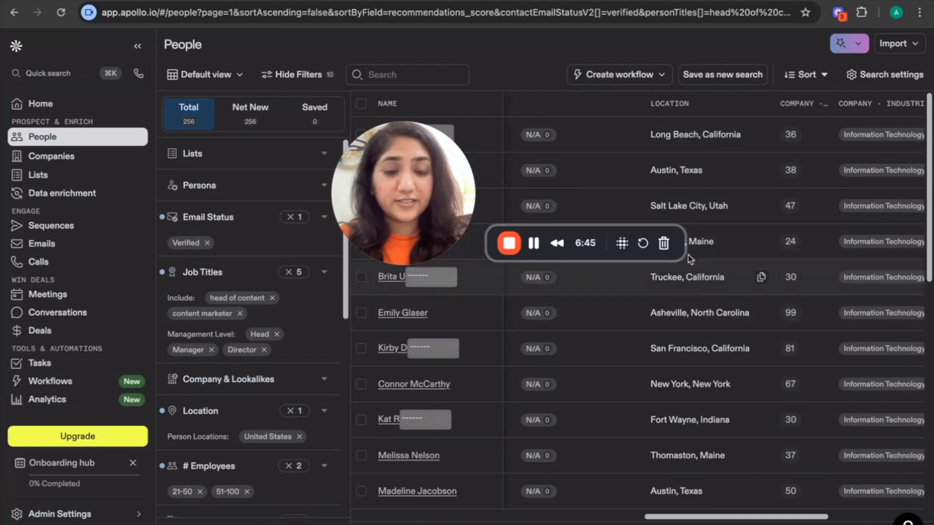
scroll(659, 203, left, 5)
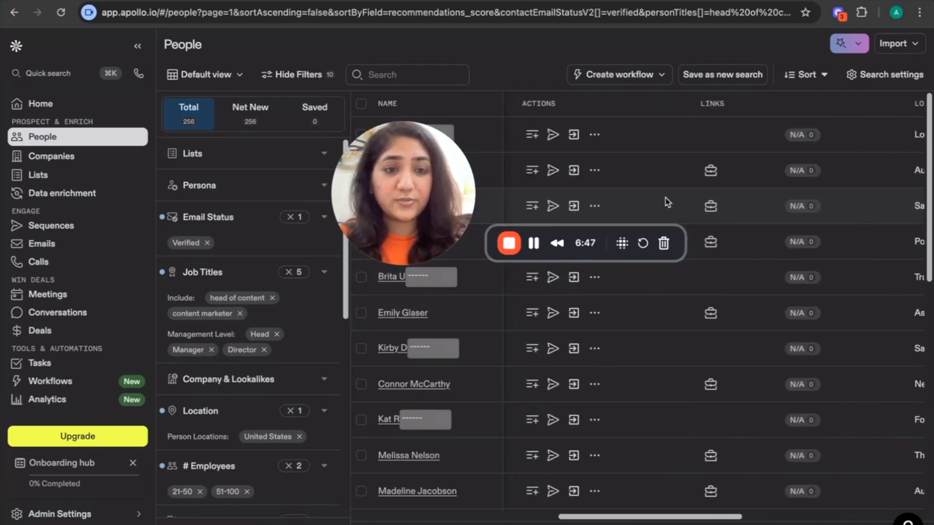
click(711, 172)
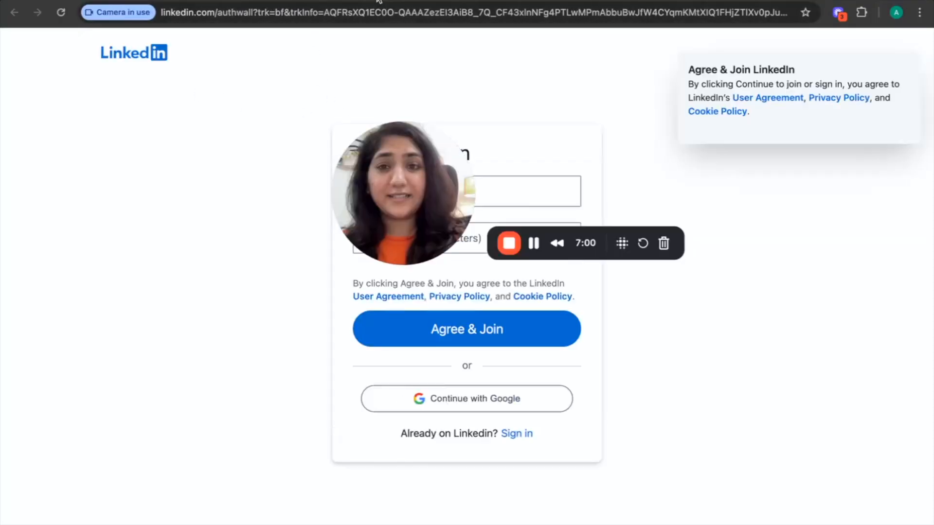
click(380, 1)
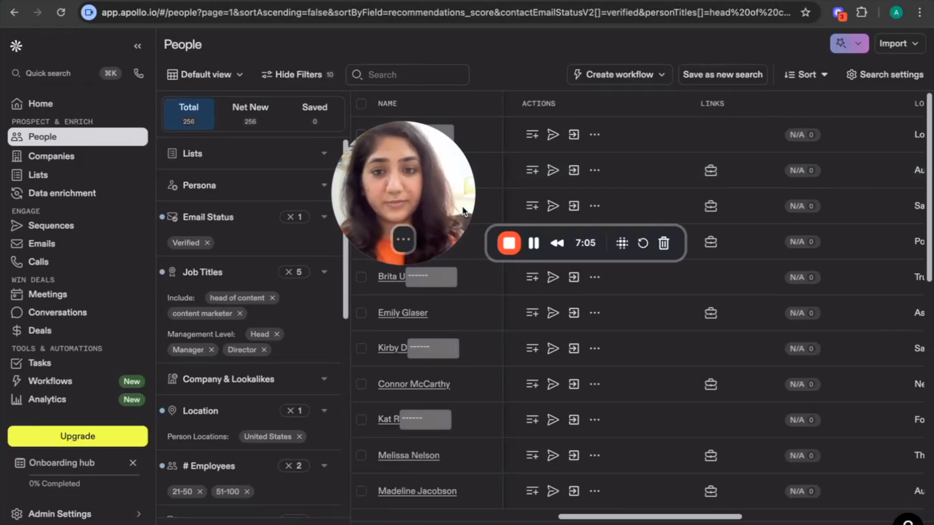
Reveal the first contact's email address, agreeing to comply with the terms of service
scroll(612, 159, left, 10)
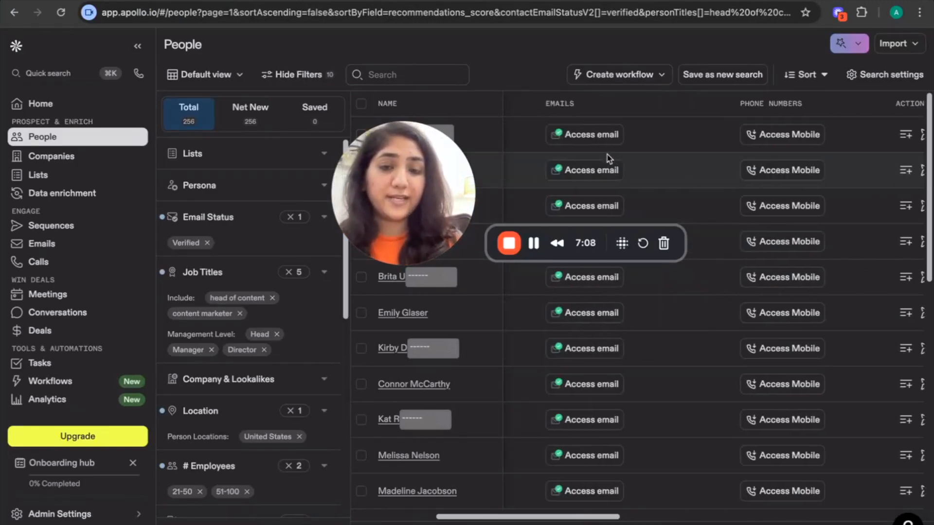
scroll(657, 166, right, 4)
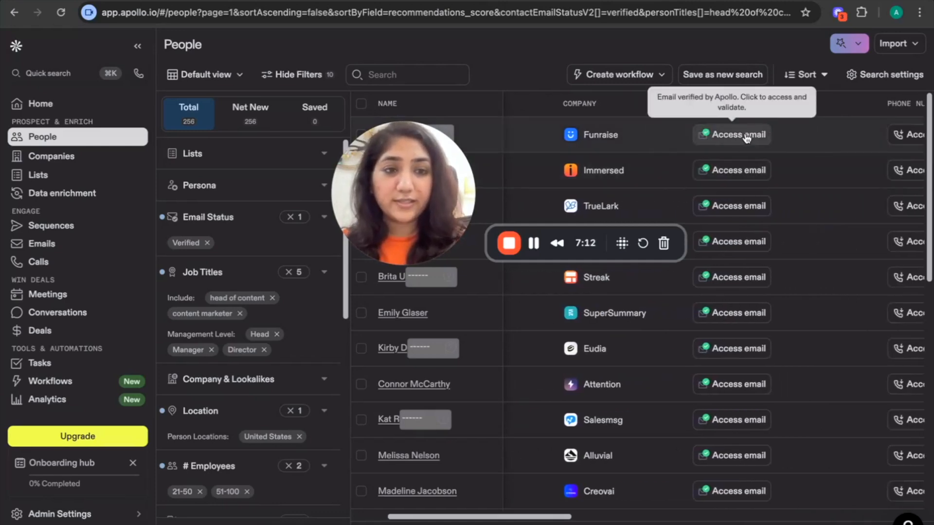
click(745, 137)
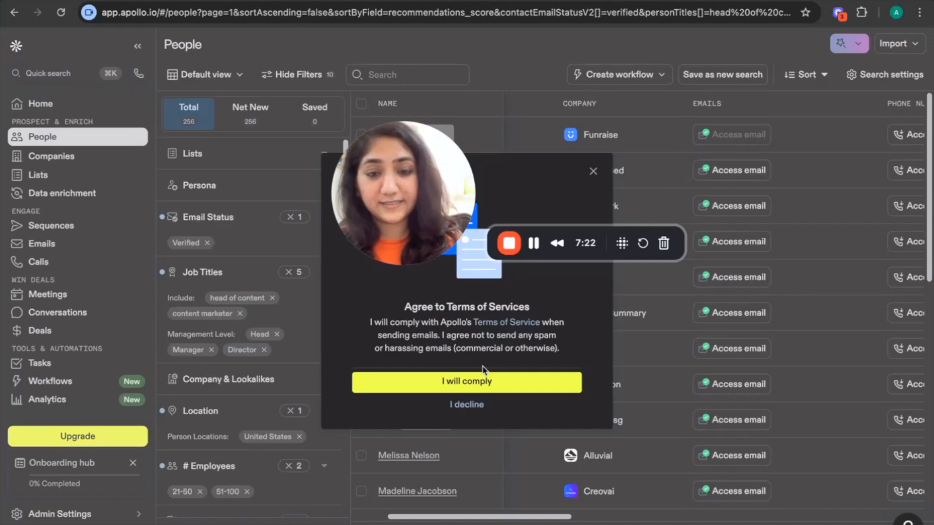
click(479, 381)
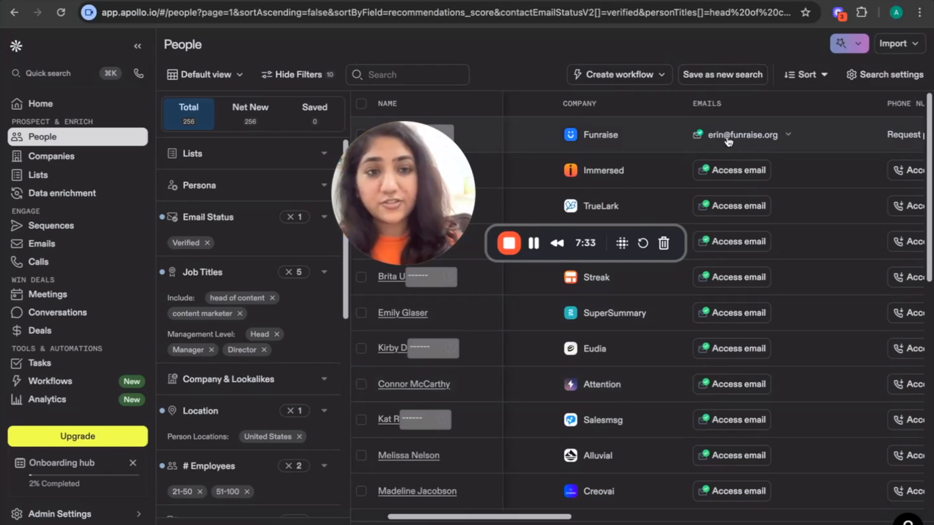
Select all 25 contacts on the current results page
scroll(744, 143, left, 3)
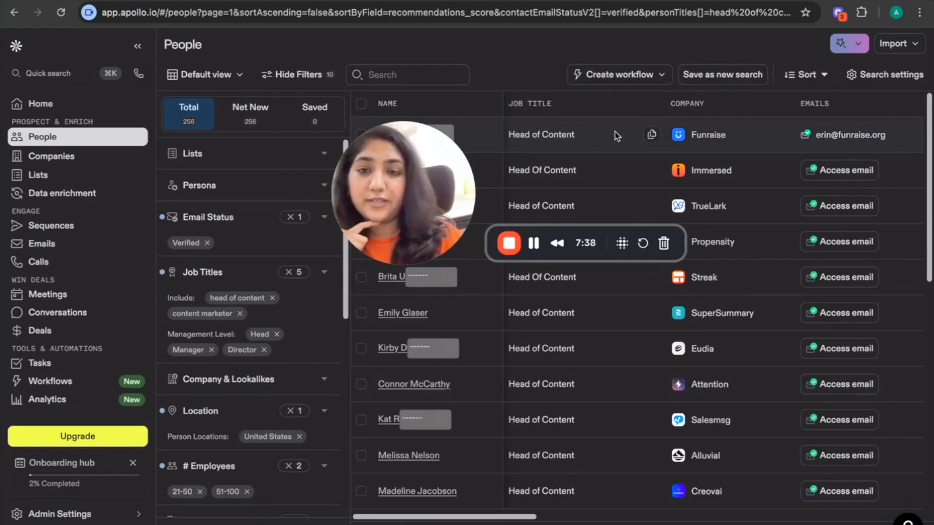
drag(386, 203, 493, 156)
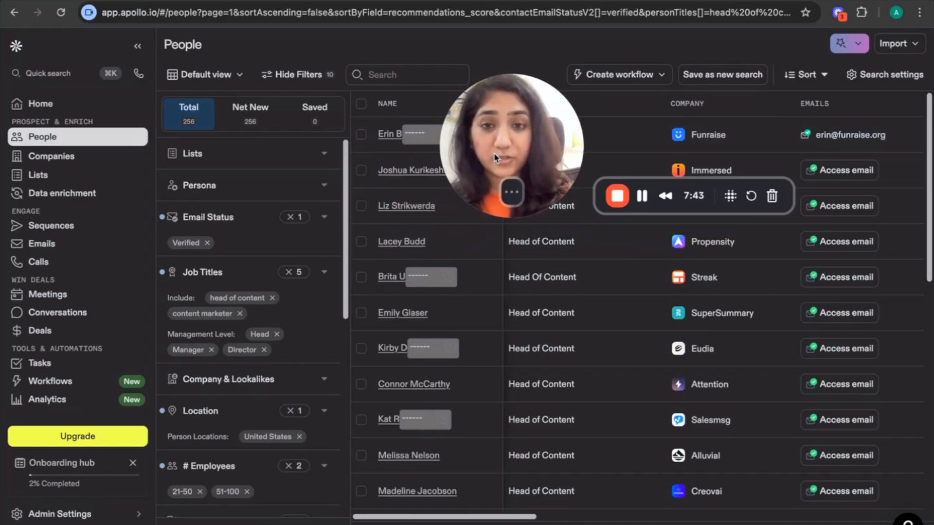
click(364, 105)
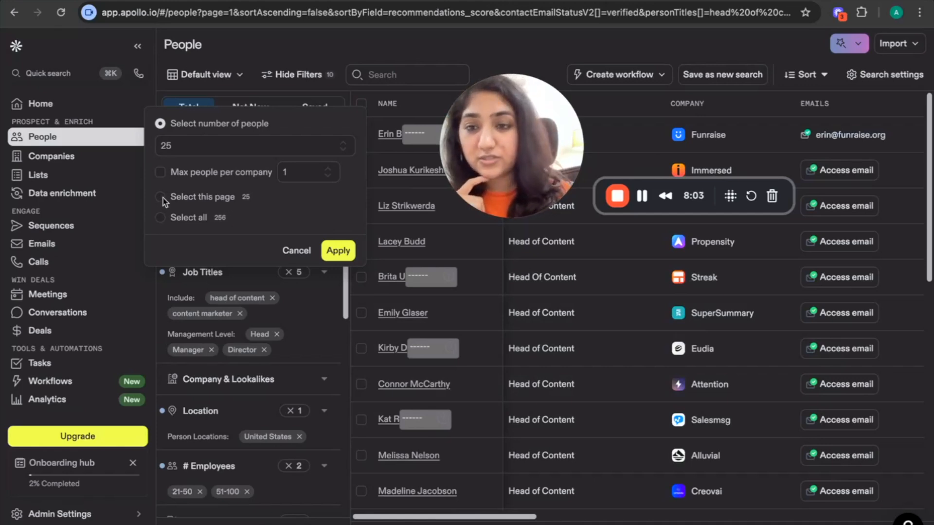
click(225, 198)
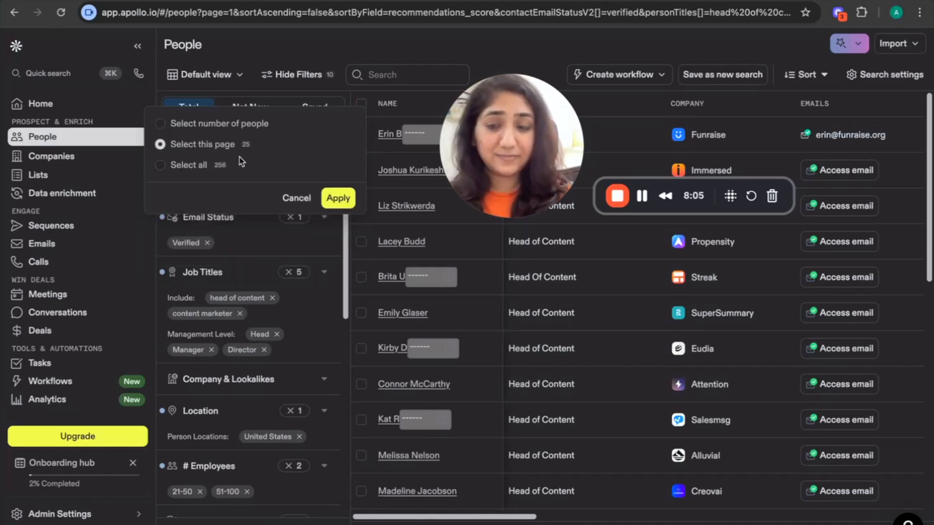
click(338, 198)
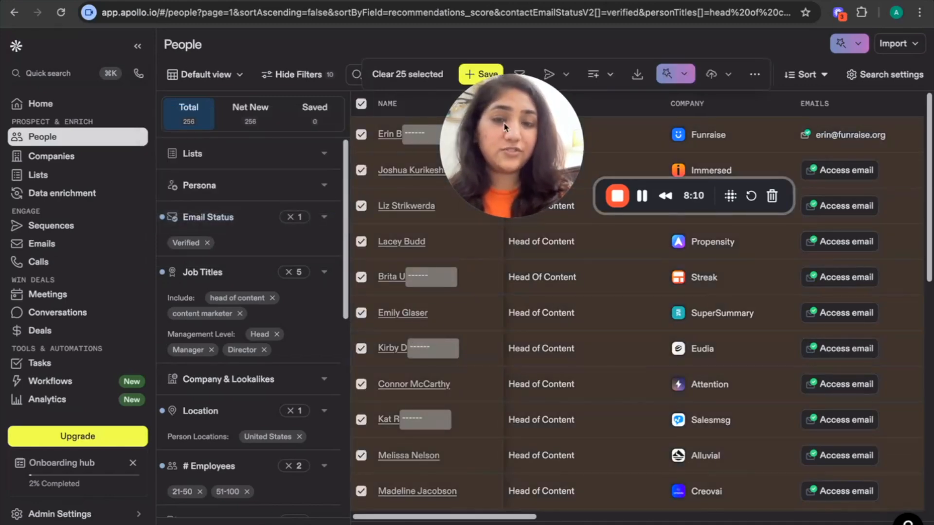
Add the 25 selected contacts to a new list named "US head of content & content marketers"
drag(512, 112, 497, 165)
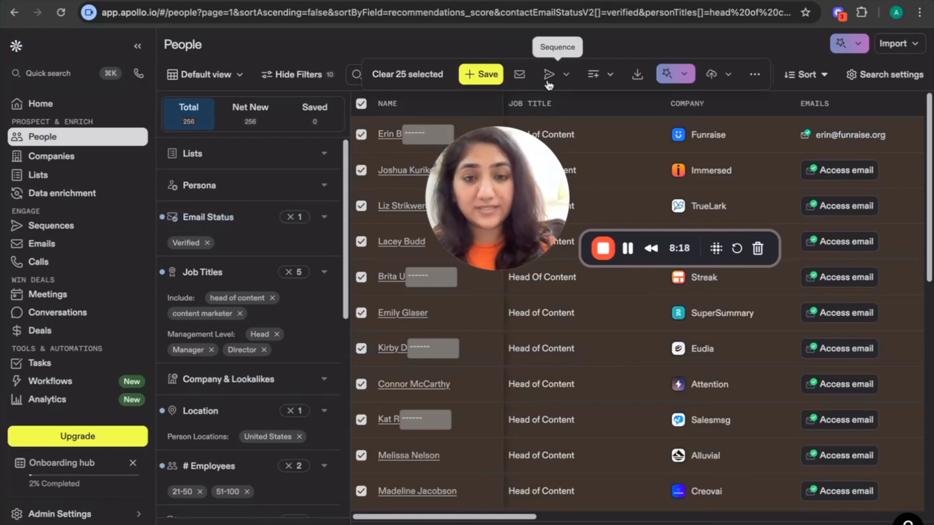
click(610, 75)
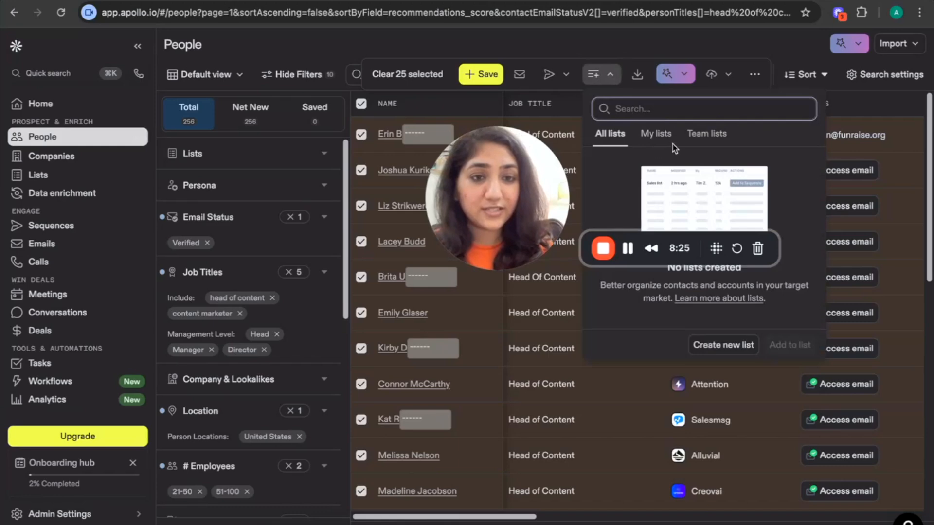
click(706, 342)
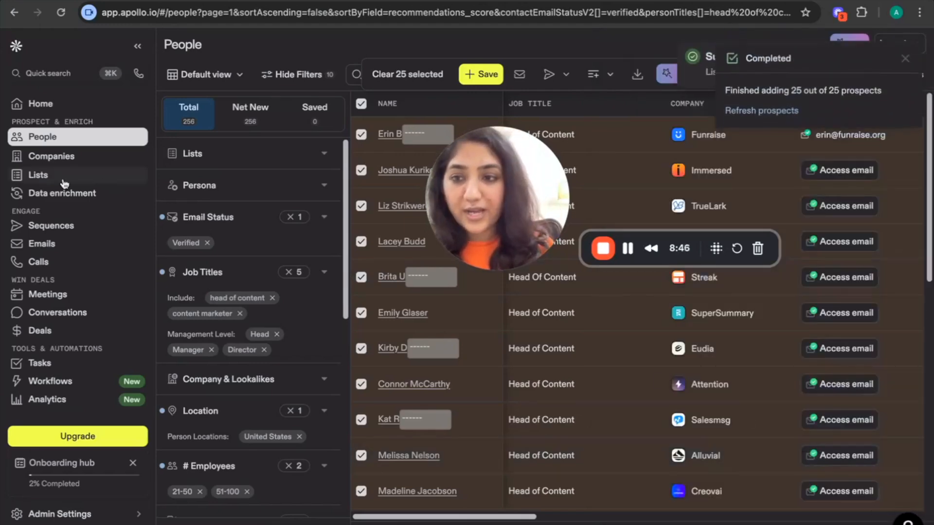
Open the "US head of content & content marketers" list from Lists and dismiss the completion notice
click(63, 182)
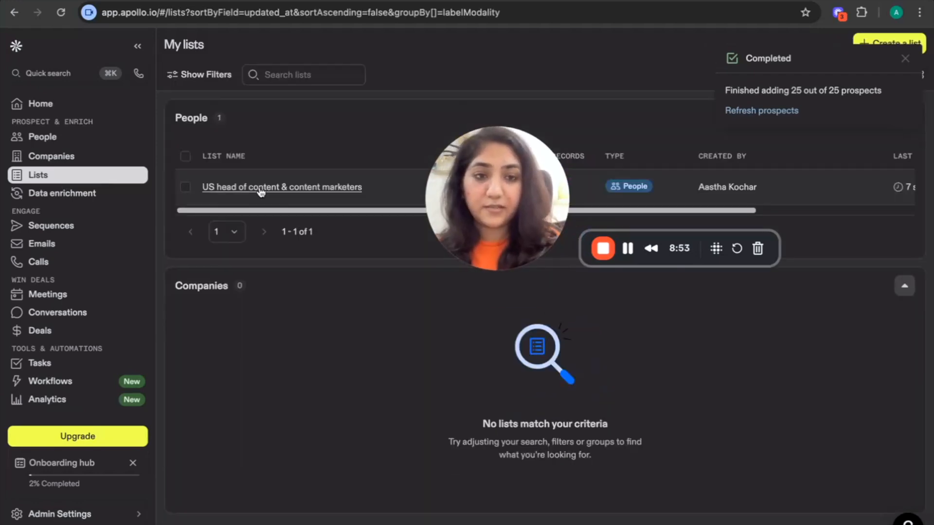
click(262, 190)
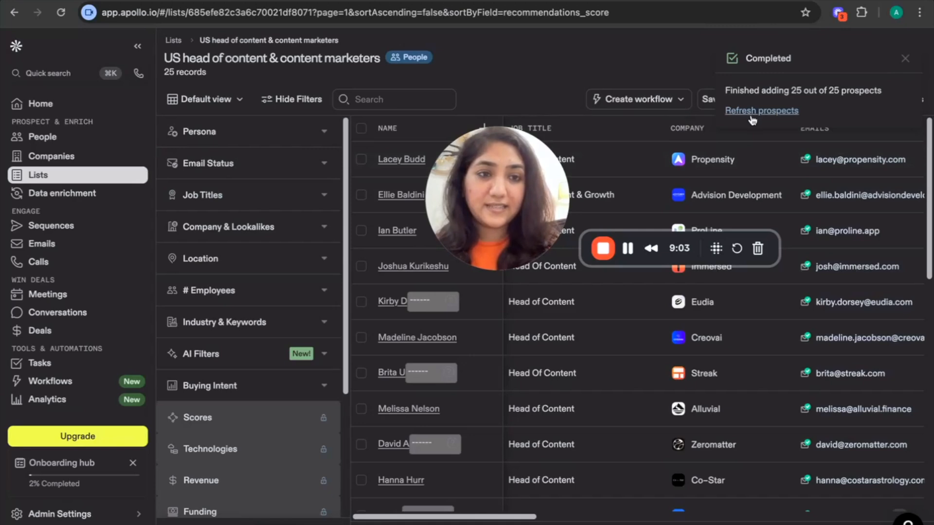
click(907, 62)
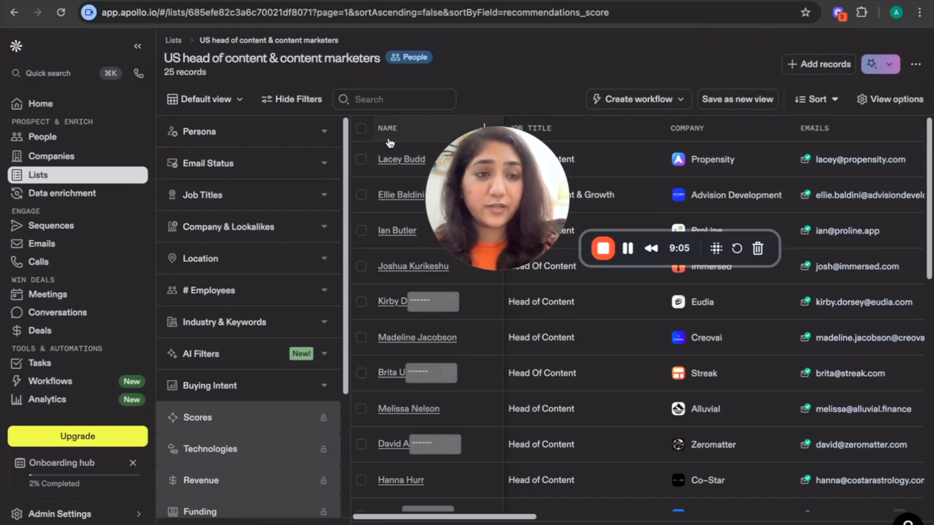
Select all 25 records on the list's current page
click(364, 130)
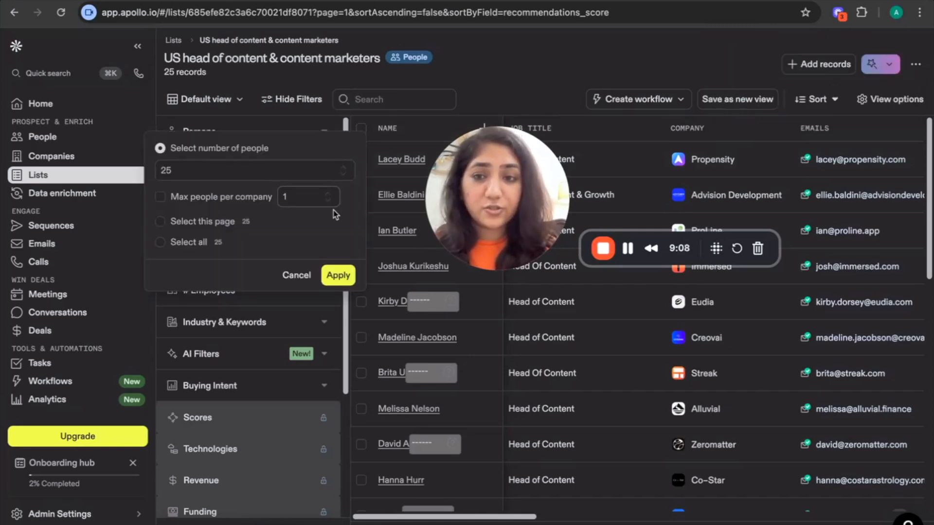
click(222, 224)
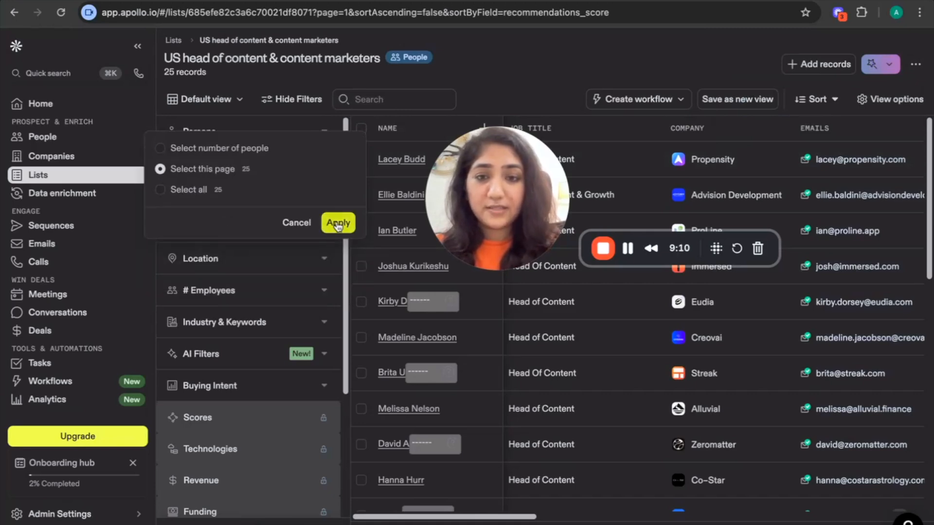
click(335, 221)
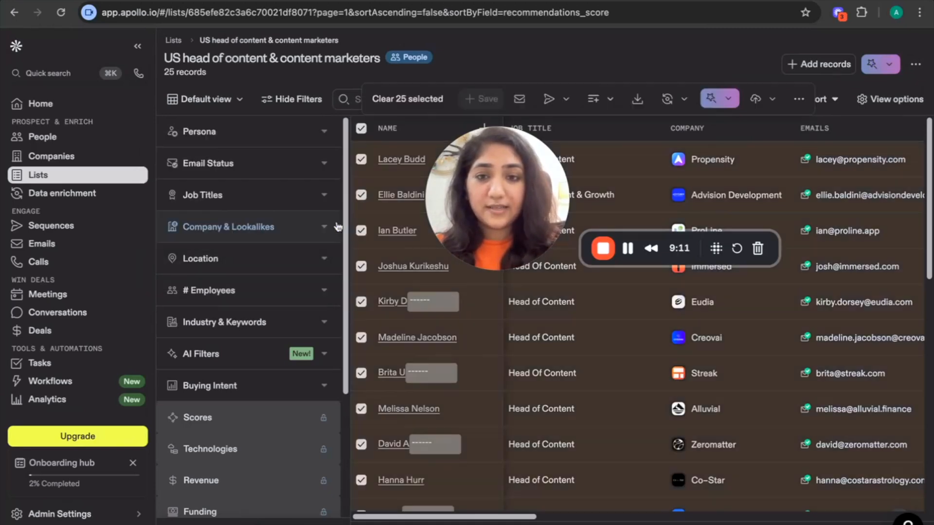
Export the selected records to CSV with all emails, download the file, and check the browser's download history
click(636, 99)
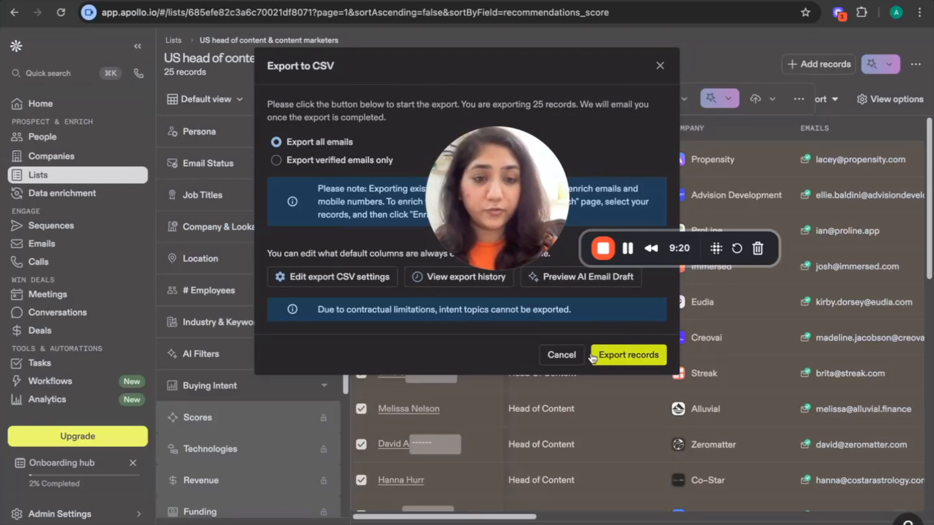
click(614, 357)
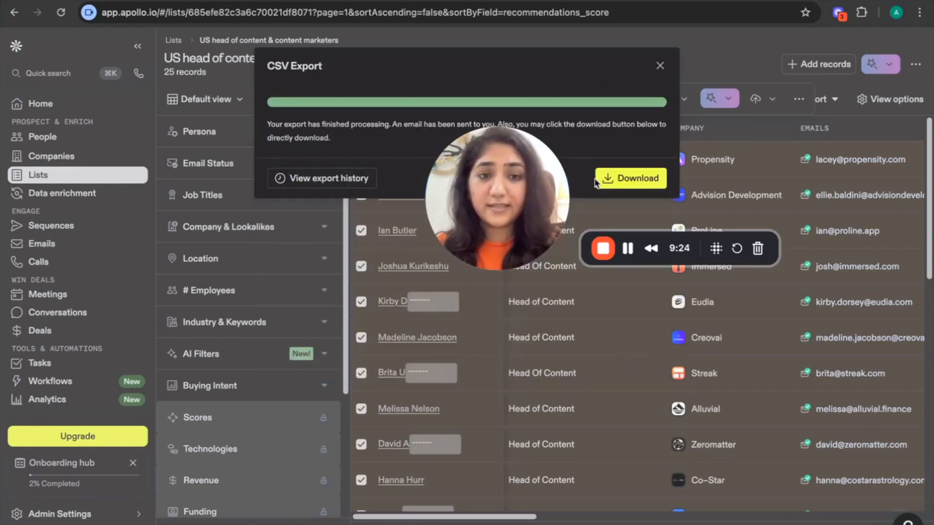
click(615, 182)
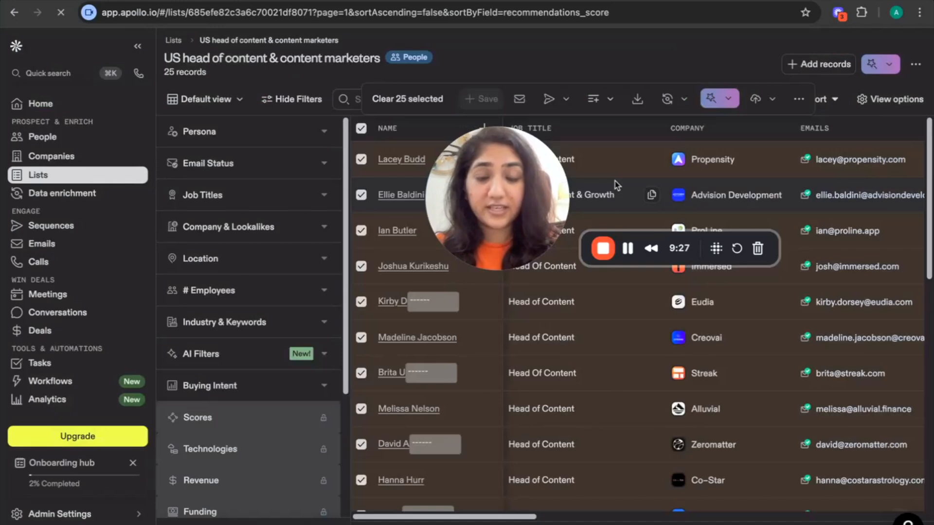
click(876, 14)
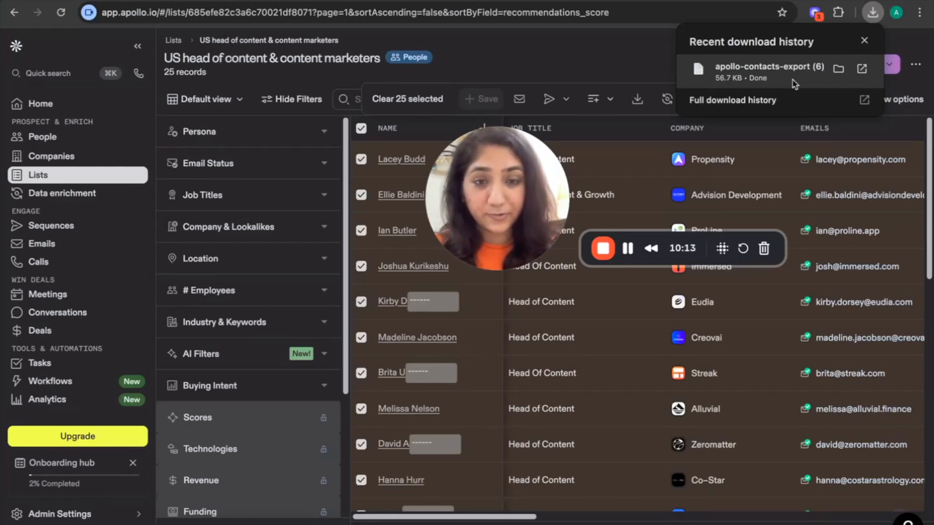
Start an email to the selected list contacts
click(520, 100)
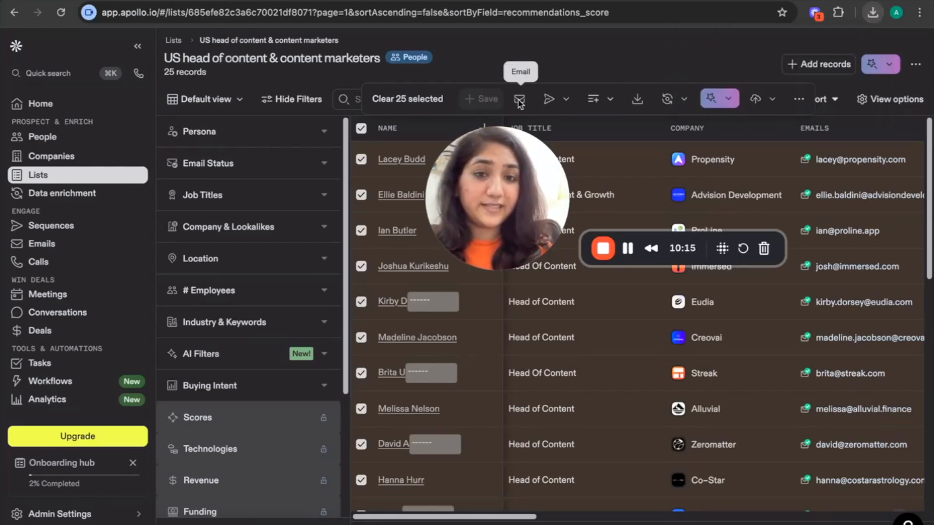